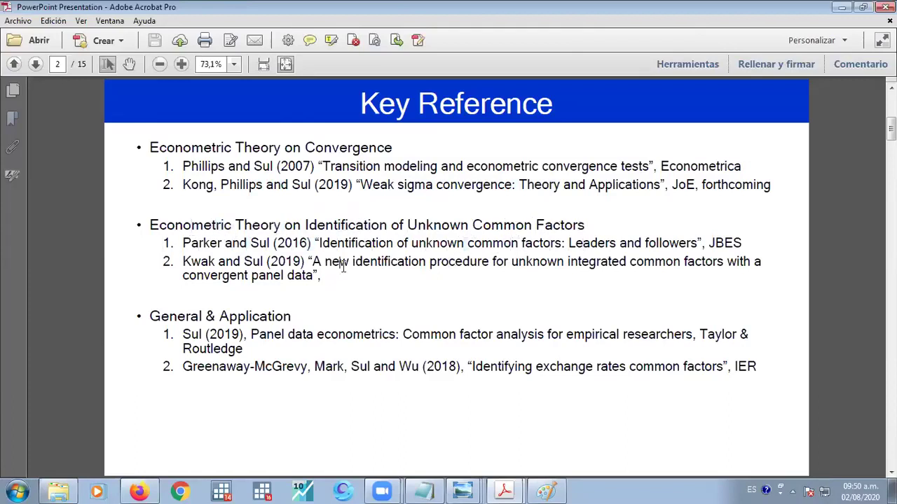
Review the Key Reference slide, highlighting and clearing the citation entries
click(309, 269)
key(Right)
key(Left)
drag(585, 227, 495, 233)
click(481, 353)
Advance to the Two-way FE Regression slide and highlight FE Panel, a_i and θ_t
key(Right)
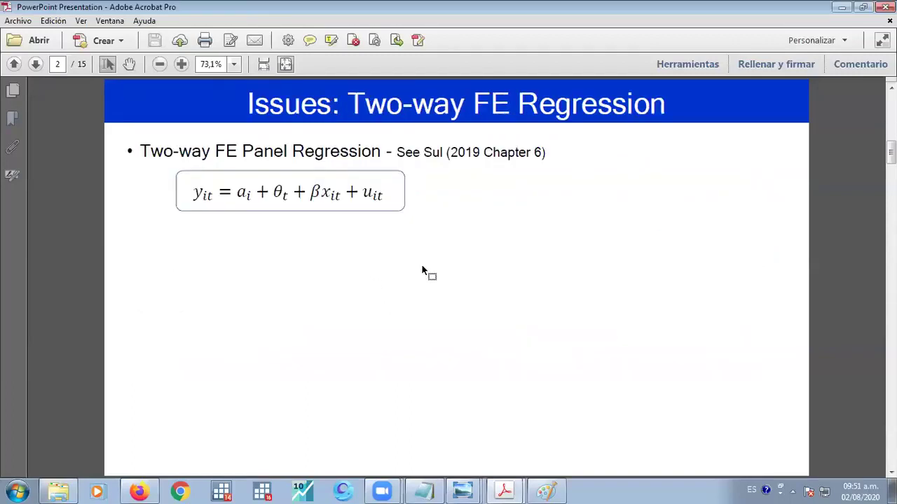
key(Right)
drag(215, 152, 285, 153)
click(231, 152)
double_click(243, 193)
double_click(247, 193)
click(248, 194)
double_click(244, 194)
double_click(278, 195)
click(244, 176)
Highlight Two-way, x_it and the transformed equation's ỹ, x̃ and ũ_it terms
double_click(210, 152)
click(339, 224)
double_click(342, 195)
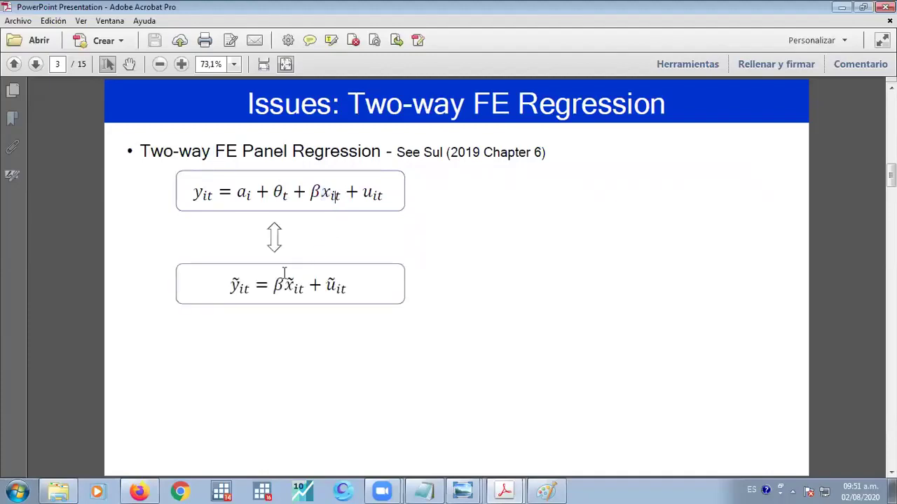
double_click(238, 285)
double_click(288, 284)
drag(327, 285, 391, 292)
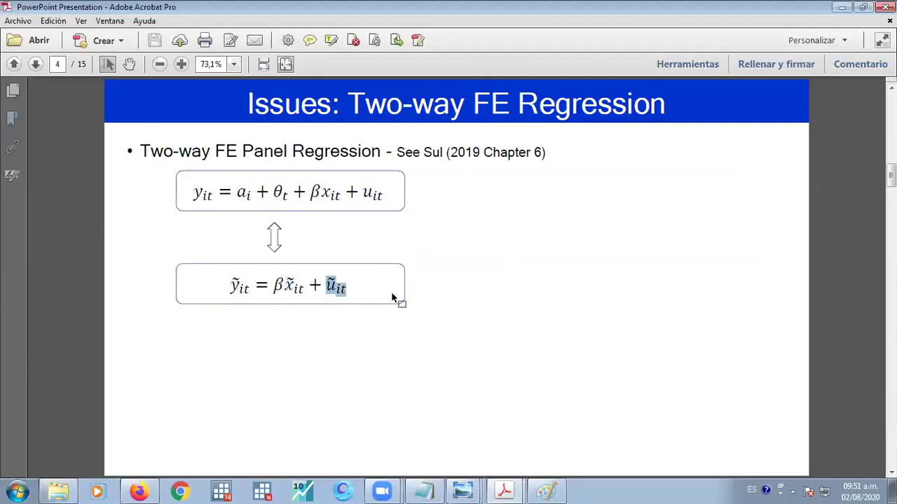
click(354, 284)
Highlight the y_it, x_it and u_it time averages and the transformed equation, then advance to page 7
key(Right)
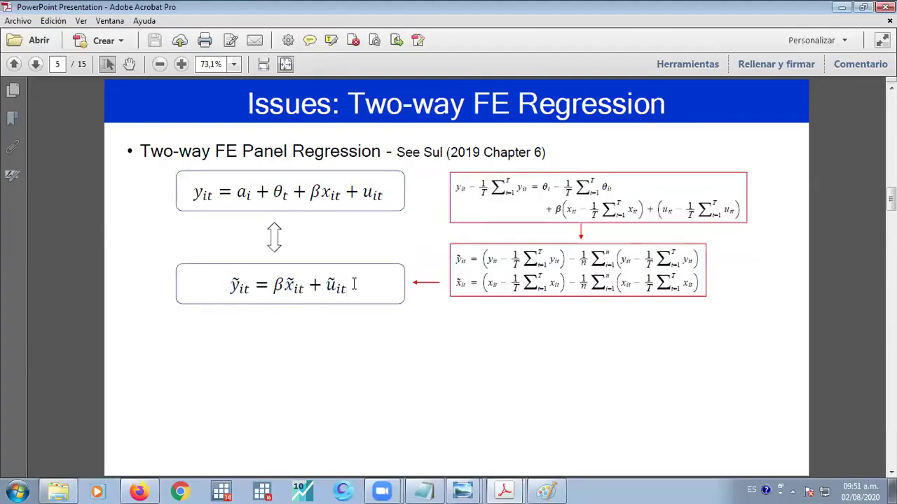
drag(482, 188, 525, 202)
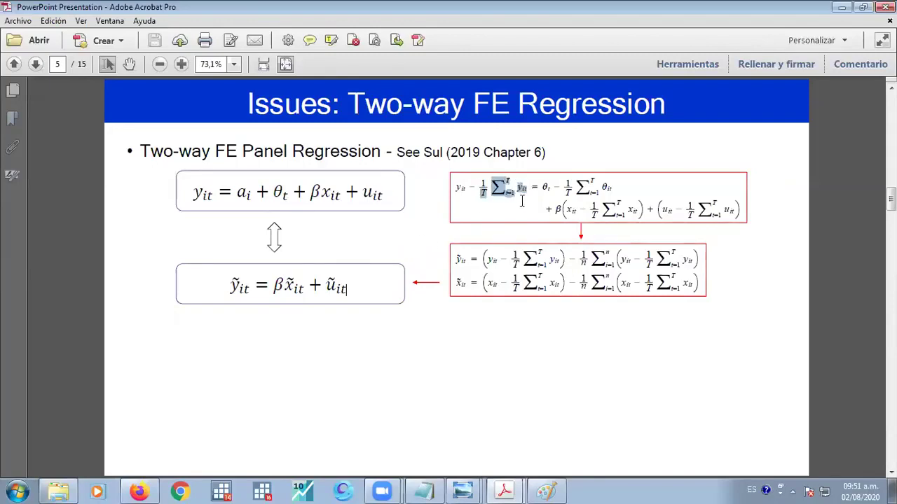
click(473, 193)
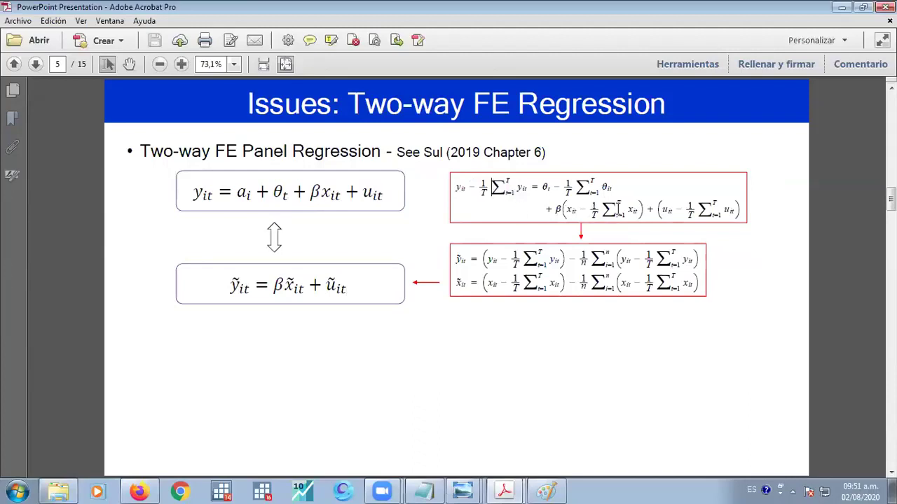
drag(602, 210, 639, 213)
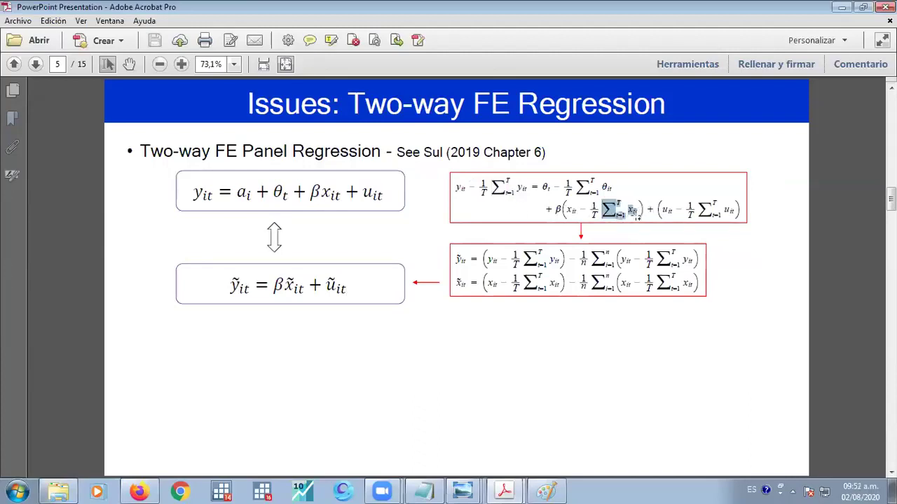
click(711, 214)
drag(711, 213, 683, 210)
click(713, 229)
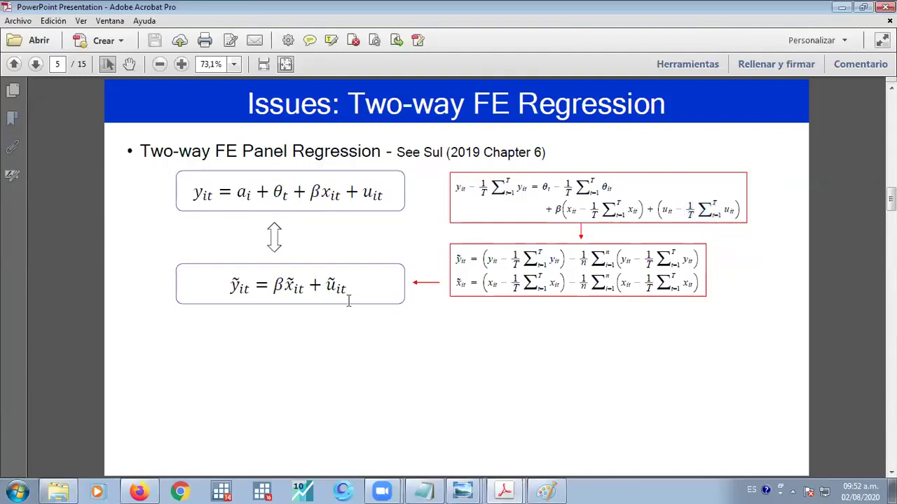
drag(346, 283, 315, 305)
click(316, 305)
key(Right)
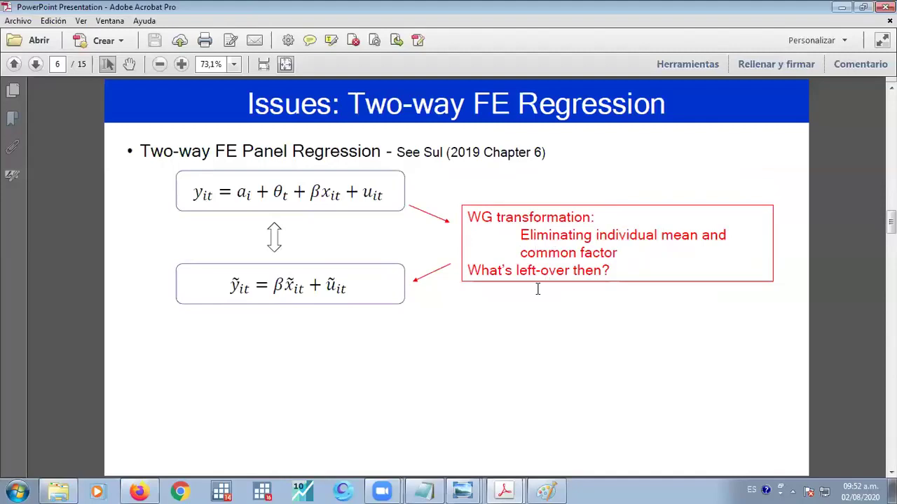
key(Right)
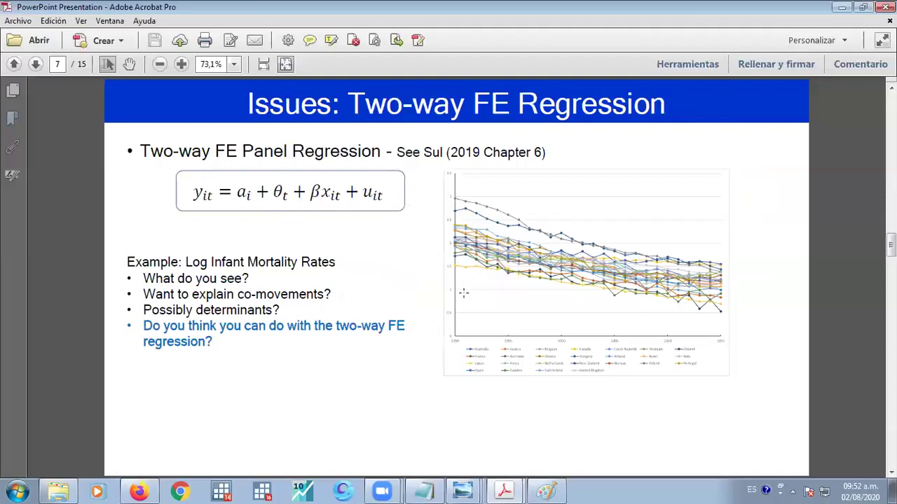
On page 8, highlight the ỹit label and mark the right chart's middle stretch
scroll(389, 274, down, 1)
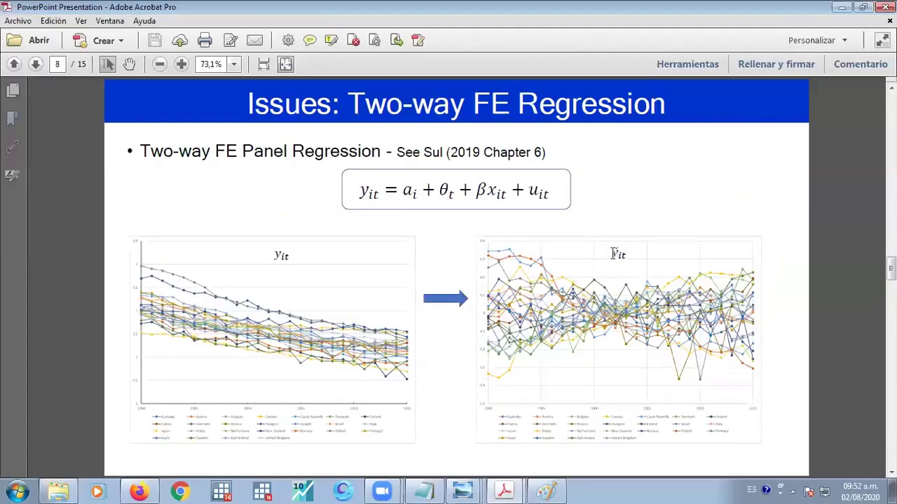
drag(609, 247, 627, 259)
click(630, 229)
drag(604, 286, 624, 342)
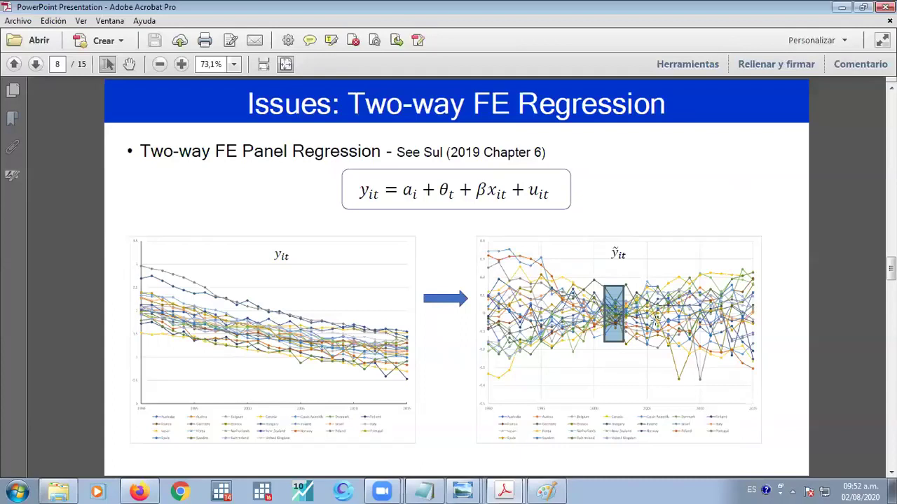
key(Escape)
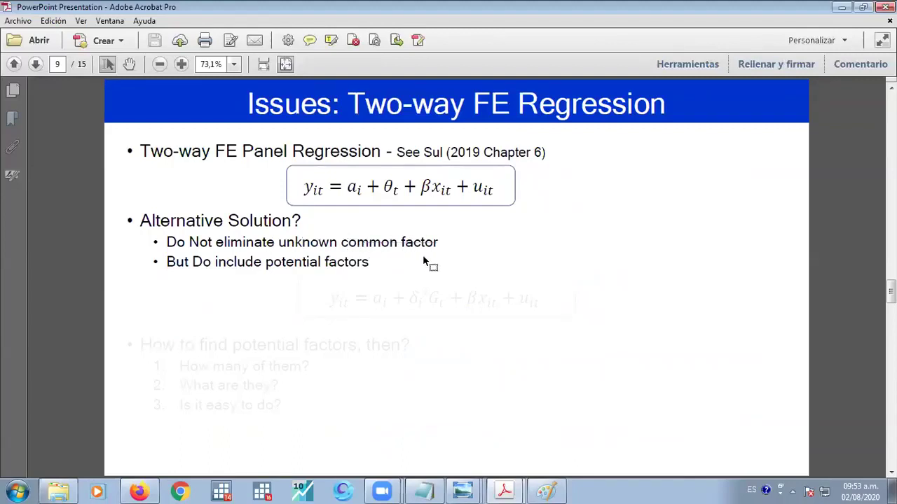
Highlight the G_t terms and Research Topic text while scrolling on to slide 12
scroll(280, 294, down, 1)
drag(429, 300, 442, 302)
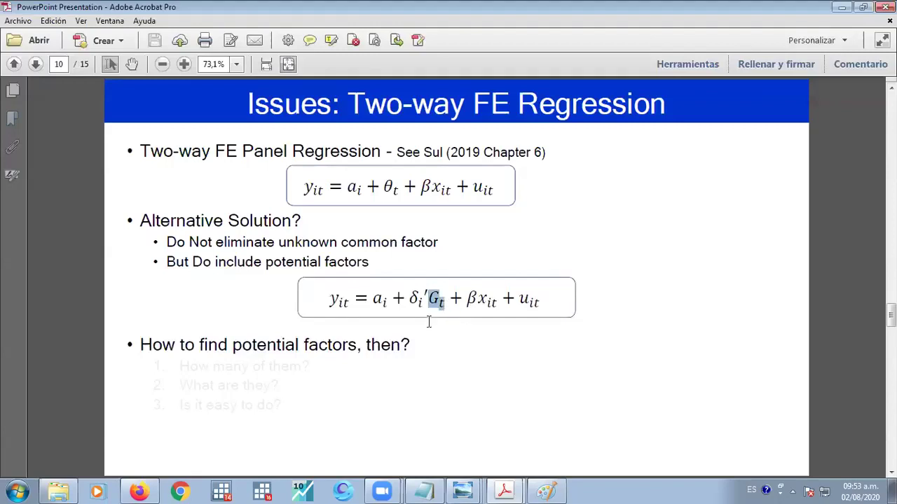
click(429, 321)
scroll(429, 321, down, 1)
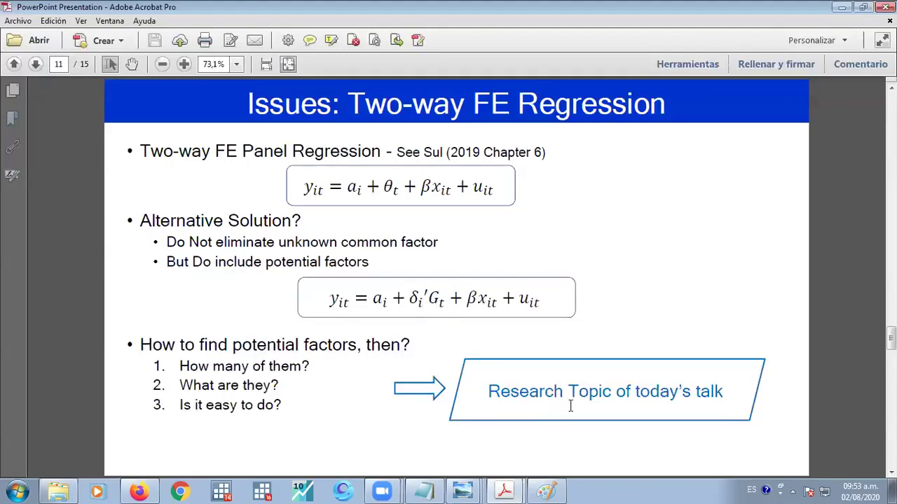
double_click(684, 393)
click(655, 400)
drag(428, 298, 449, 330)
scroll(433, 323, down, 3)
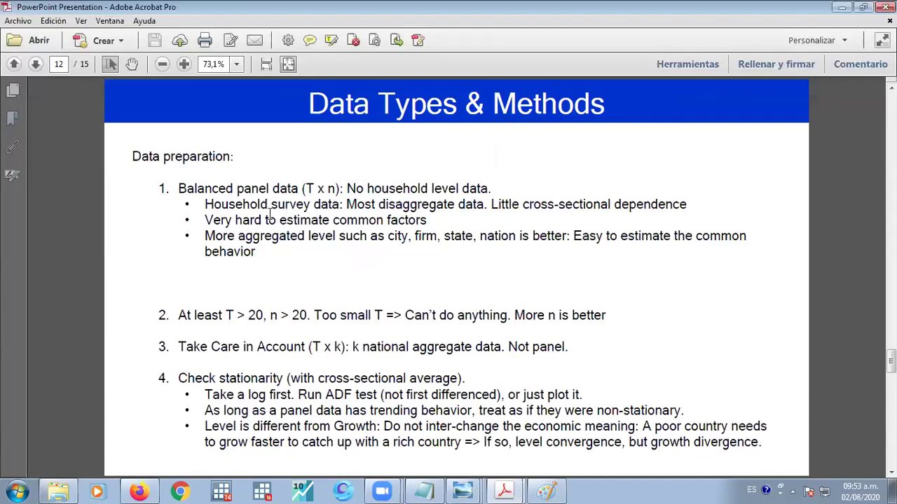
drag(270, 213, 199, 191)
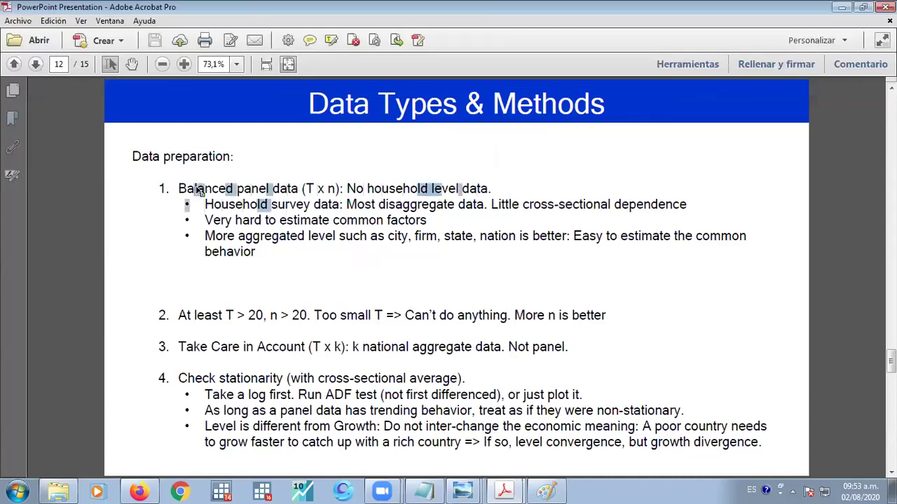
click(236, 188)
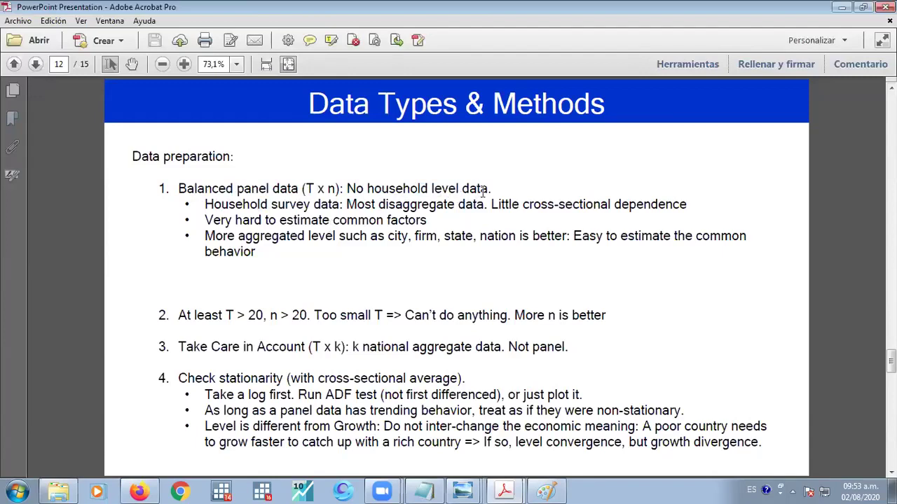
drag(483, 190, 417, 190)
click(440, 221)
drag(249, 315, 225, 315)
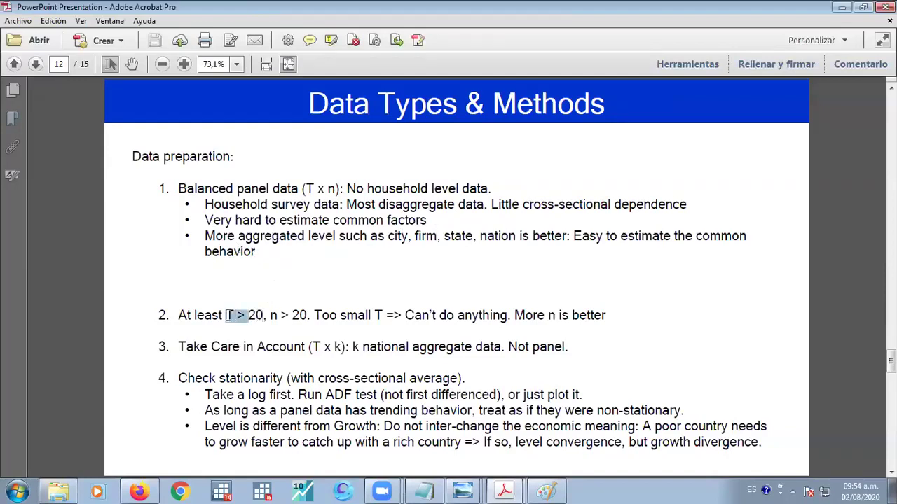
click(266, 320)
click(293, 317)
On the Cross-Sectional Dependence slide, highlight Real World Data and cross-sectionally dependent
key(Right)
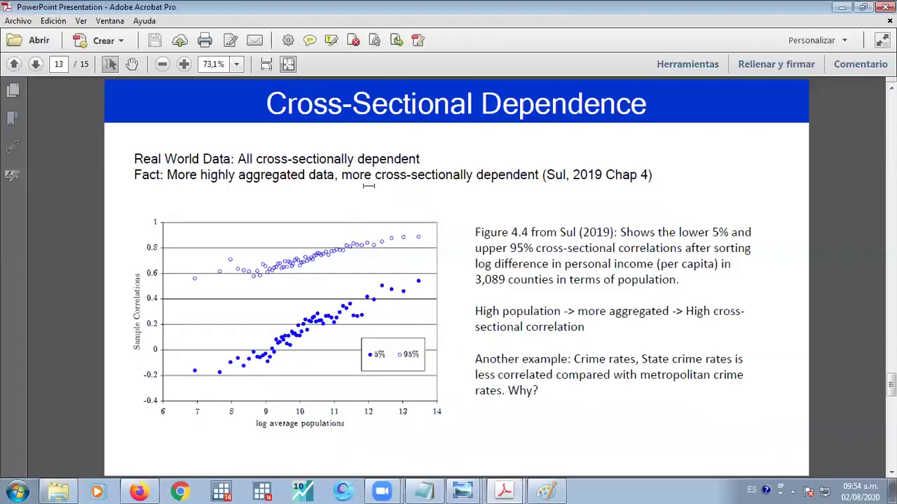
click(309, 176)
drag(228, 157, 135, 158)
click(418, 156)
drag(428, 157, 256, 158)
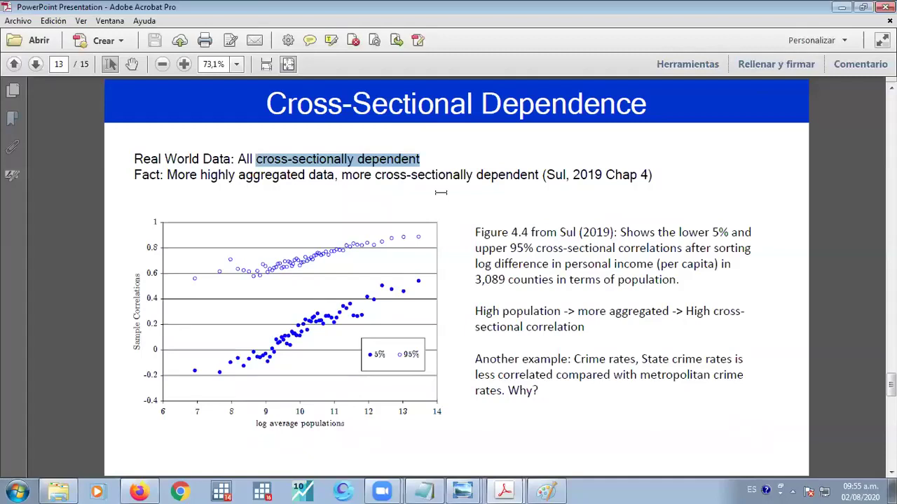
click(295, 169)
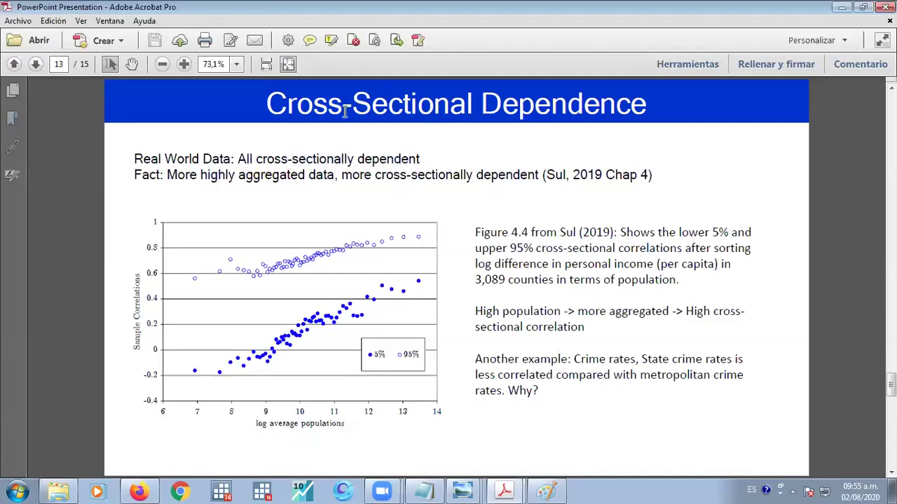
Highlight the title and the Fact line phrases, then scroll to slide 14
drag(354, 105, 471, 124)
click(471, 125)
drag(338, 175, 239, 175)
drag(376, 176, 536, 175)
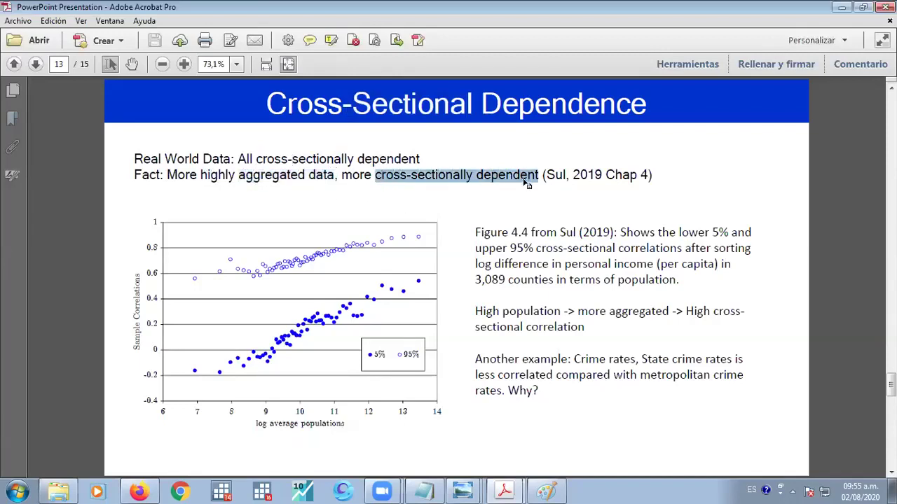
click(499, 205)
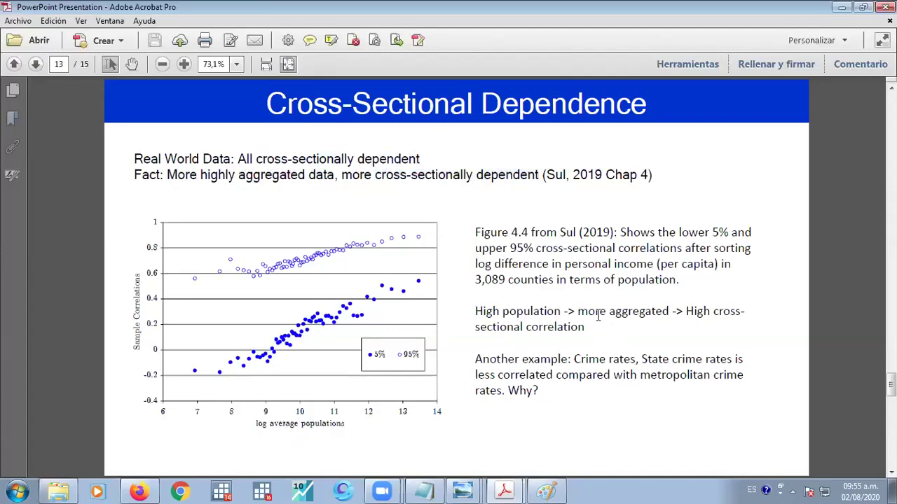
scroll(597, 315, down, 1)
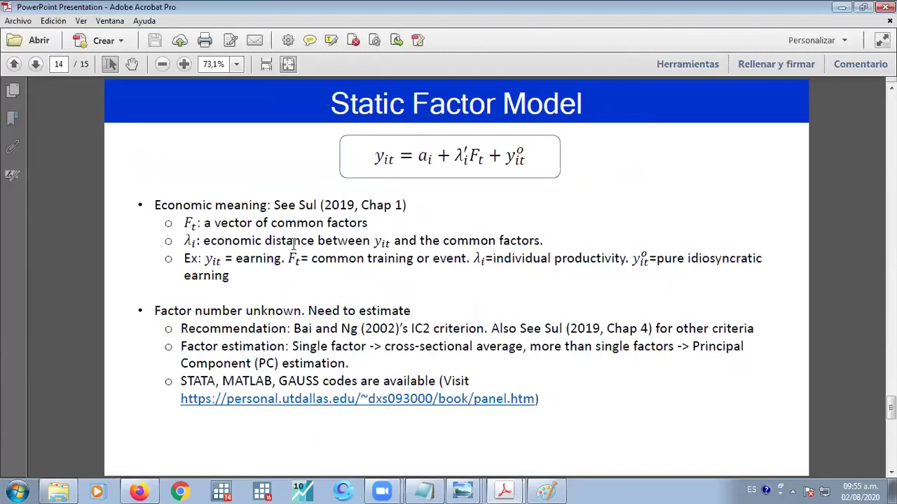
Highlight the F_t factor term, scroll to the Conclusion slide, and close the PDF
scroll(294, 249, up, 1)
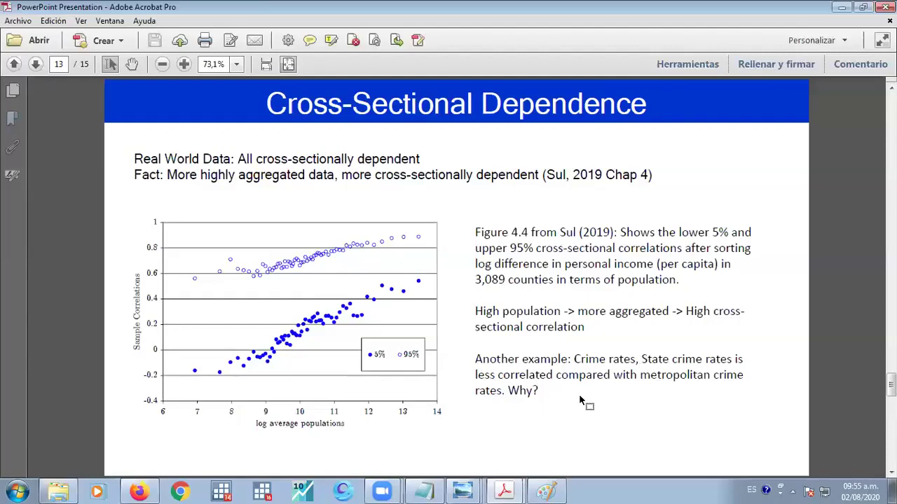
scroll(579, 393, down, 1)
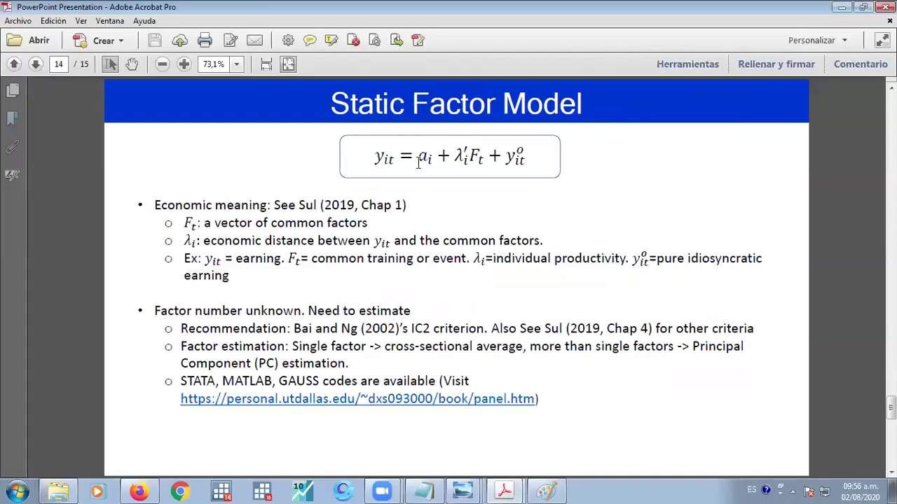
drag(484, 160, 464, 156)
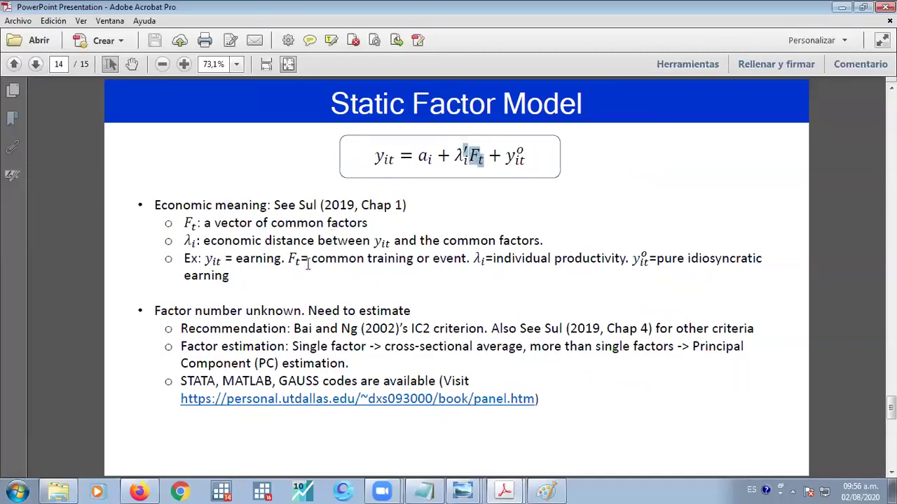
click(362, 268)
scroll(318, 283, down, 3)
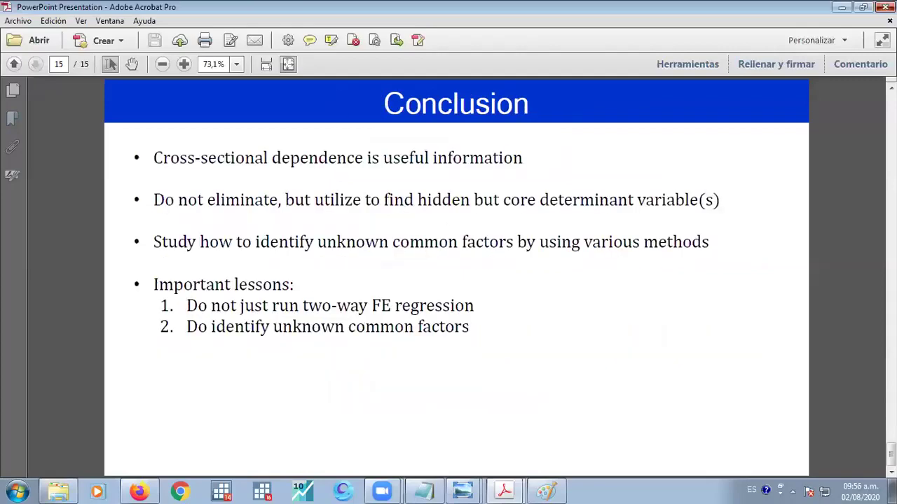
click(886, 7)
click(317, 363)
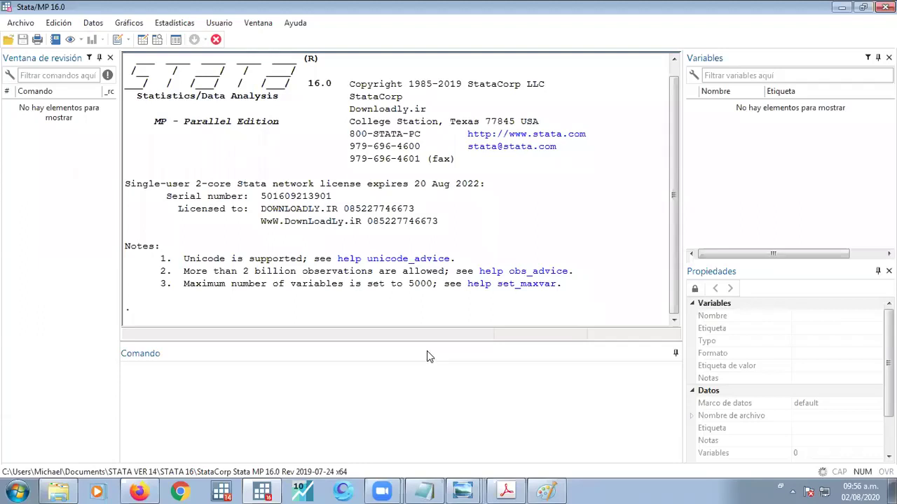
Start a new do-file and browse the Open dialog's Documents library
click(118, 42)
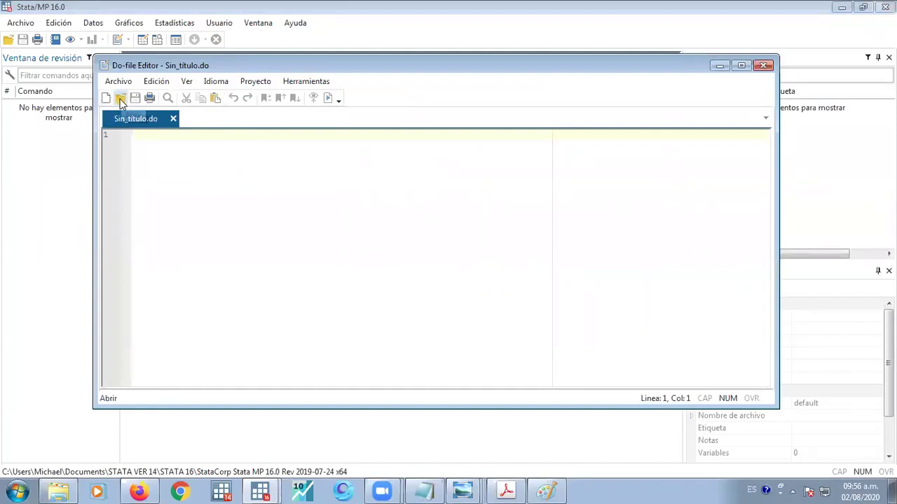
click(121, 99)
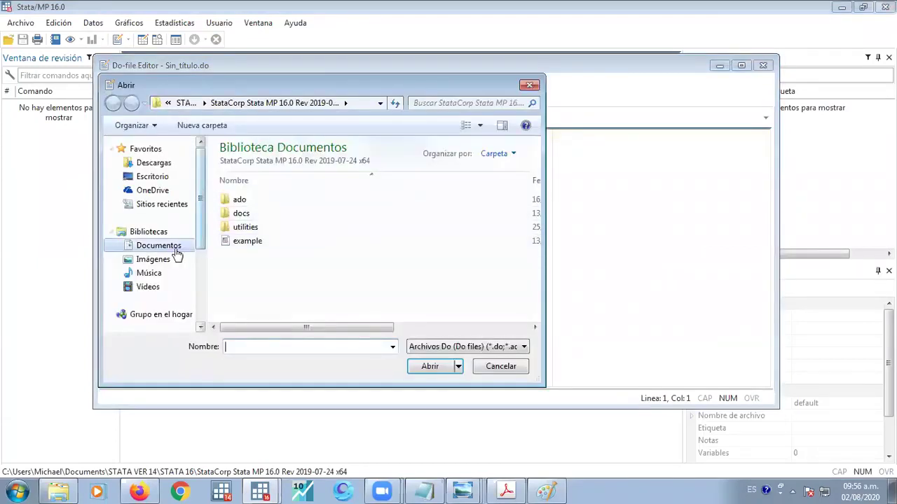
click(168, 253)
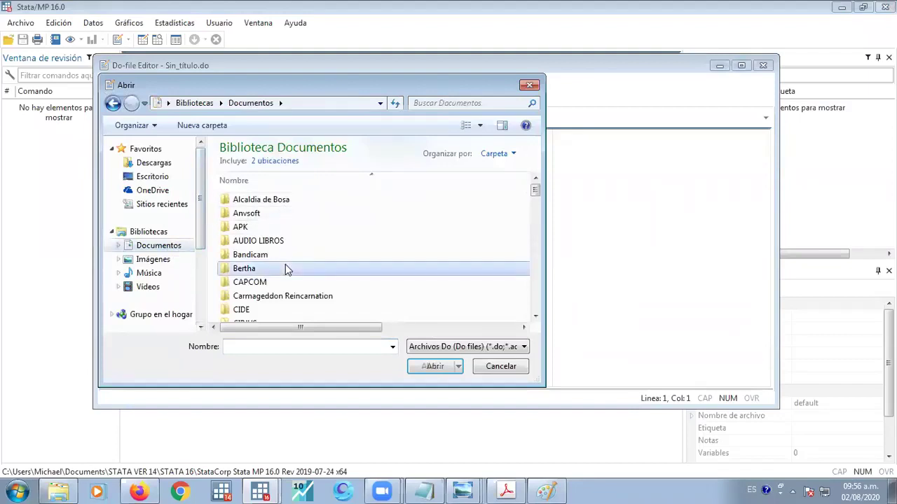
scroll(288, 270, down, 3)
scroll(285, 264, down, 10)
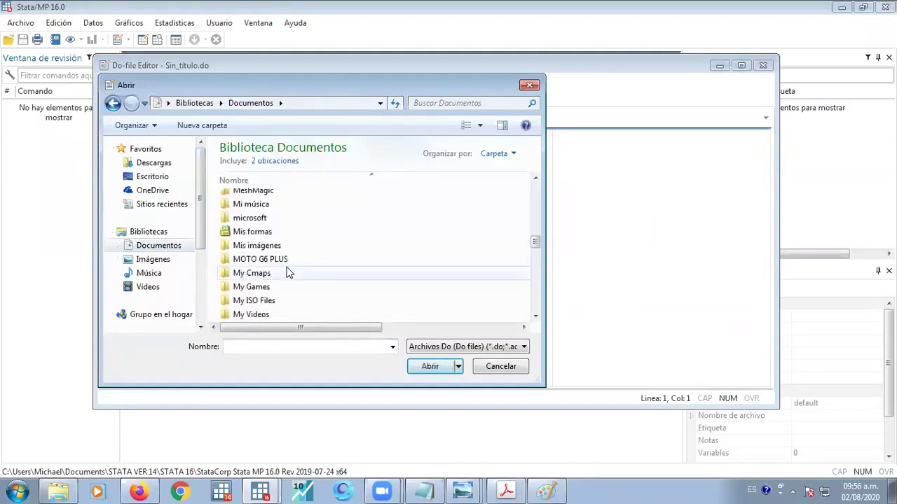
scroll(319, 280, down, 6)
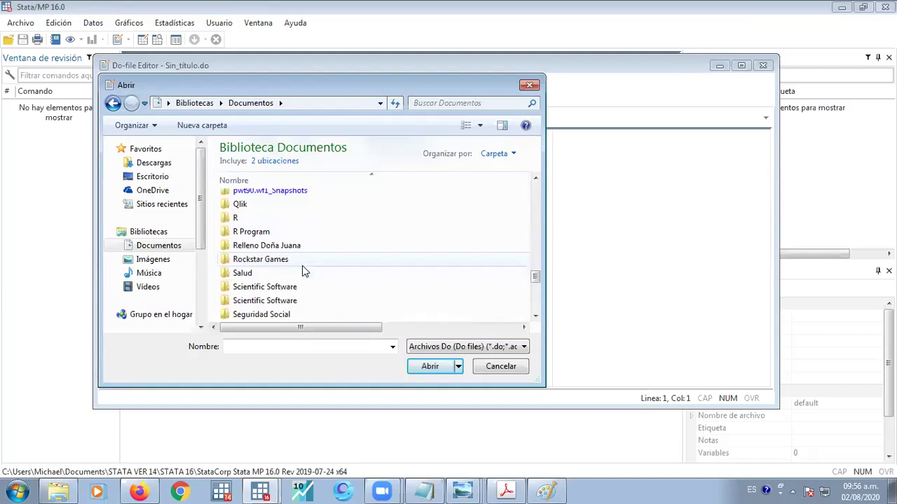
scroll(290, 276, up, 3)
scroll(290, 227, down, 5)
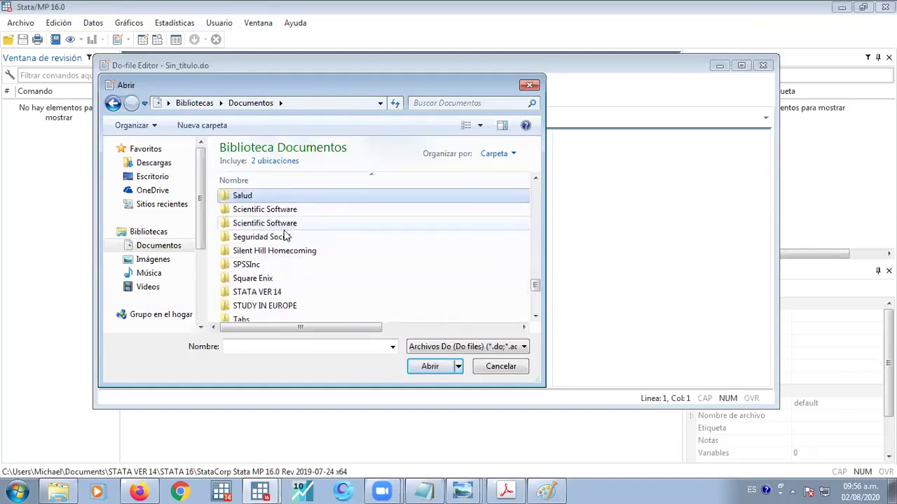
Navigate STATA VER 14 > M&S Research Hub > Courses > Advanced Panel Data Training > DCC folder
double_click(277, 291)
double_click(285, 201)
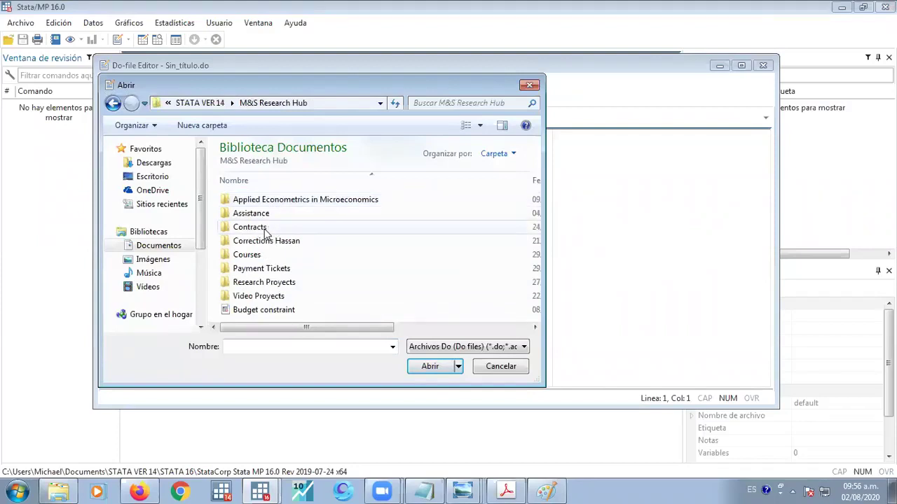
double_click(255, 256)
double_click(288, 200)
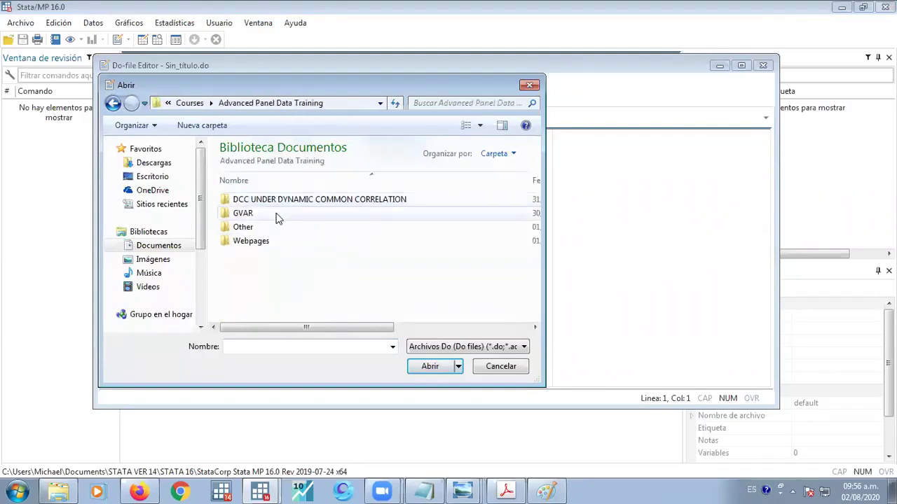
double_click(291, 201)
Open CCE and DCC, run its cd line, then run the dir and use pwt91 lines
double_click(290, 203)
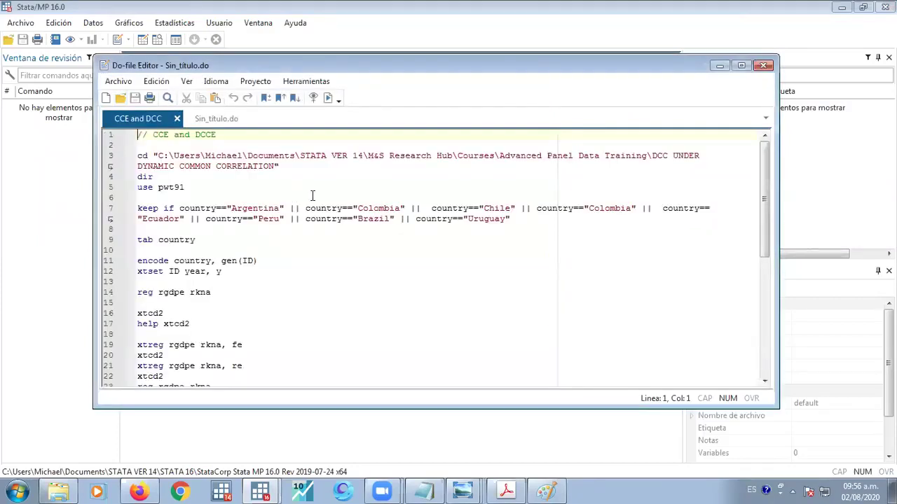
drag(270, 72, 474, 78)
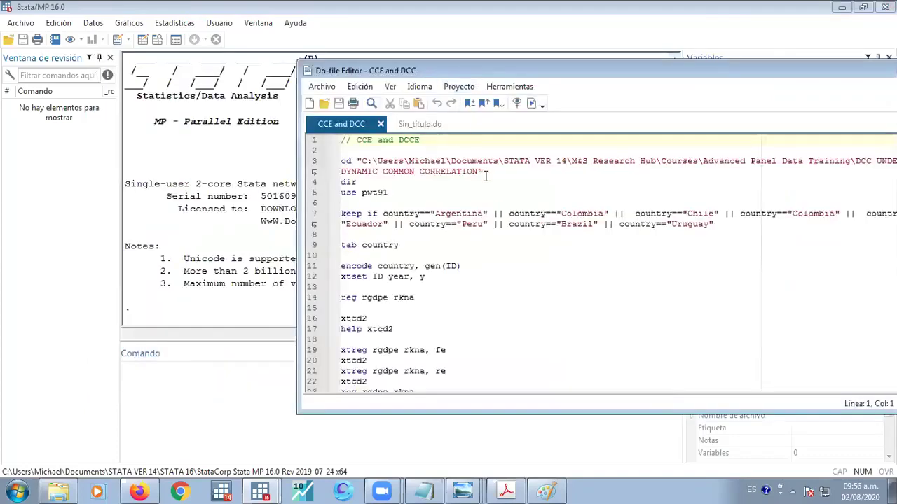
drag(487, 171, 342, 162)
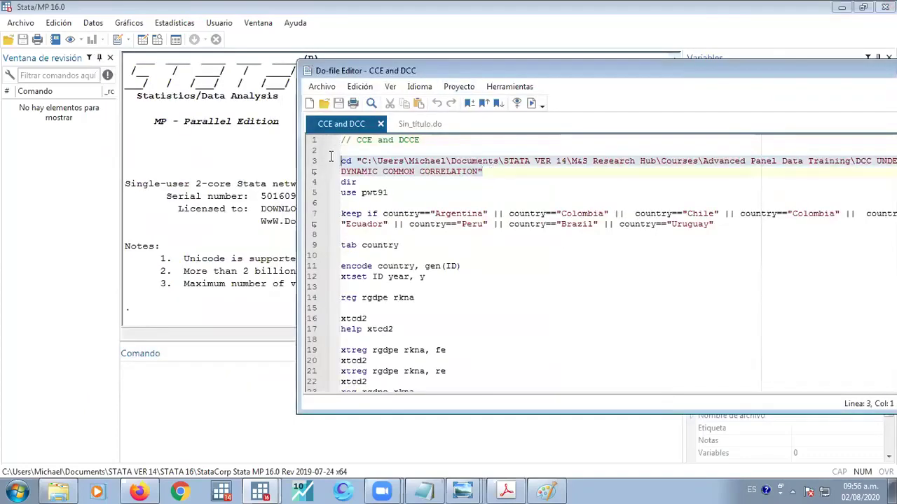
click(531, 103)
drag(391, 193, 317, 182)
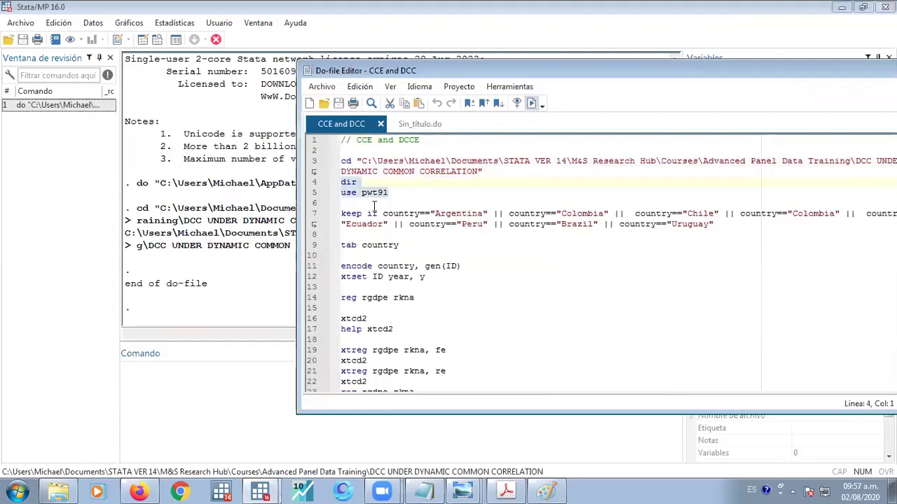
click(532, 103)
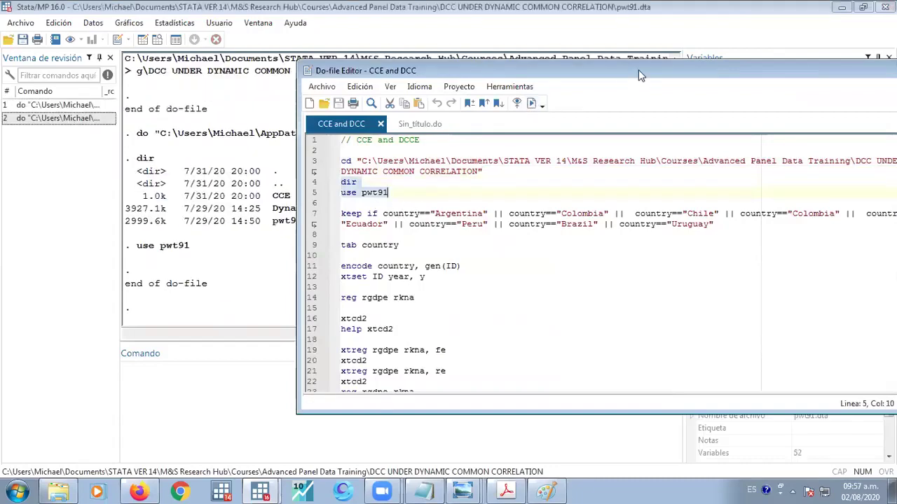
drag(638, 69, 488, 69)
key(alt+Tab)
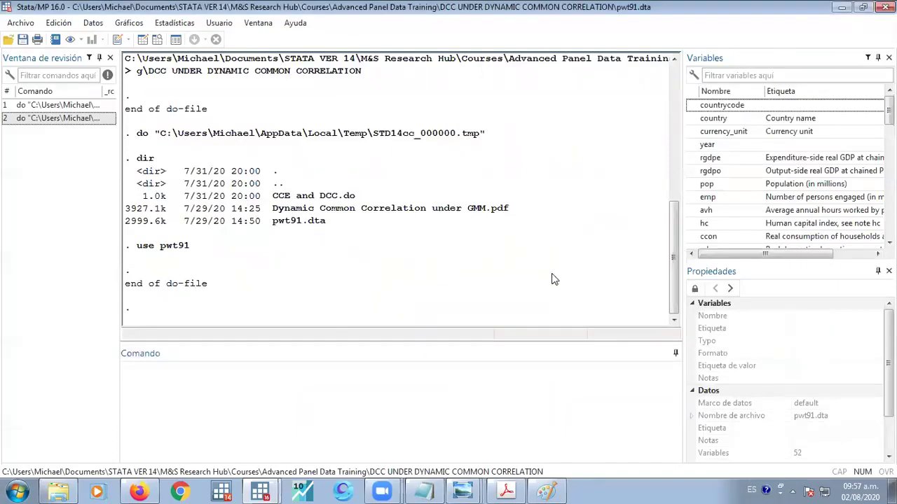
click(483, 377)
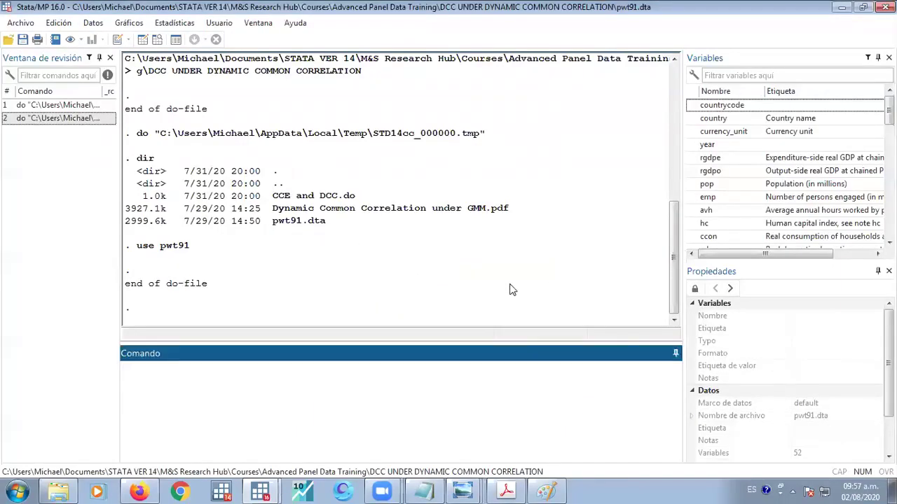
text(edit)
key(Return)
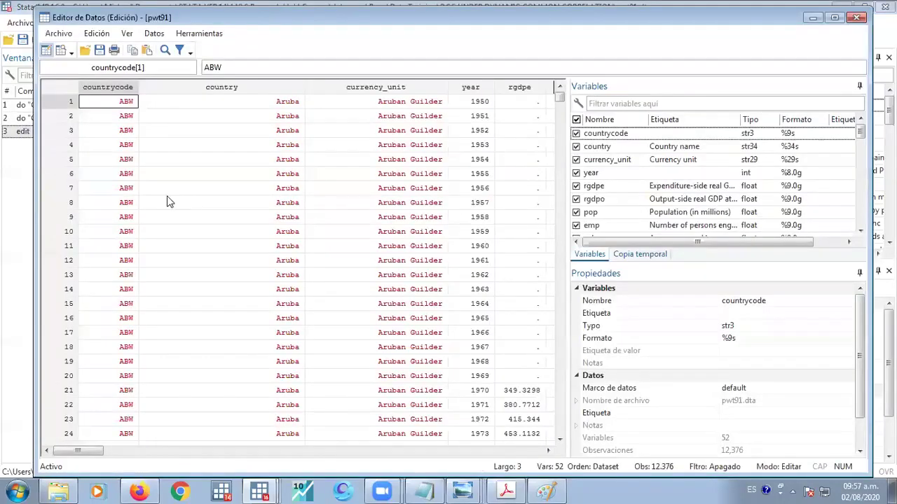
click(200, 90)
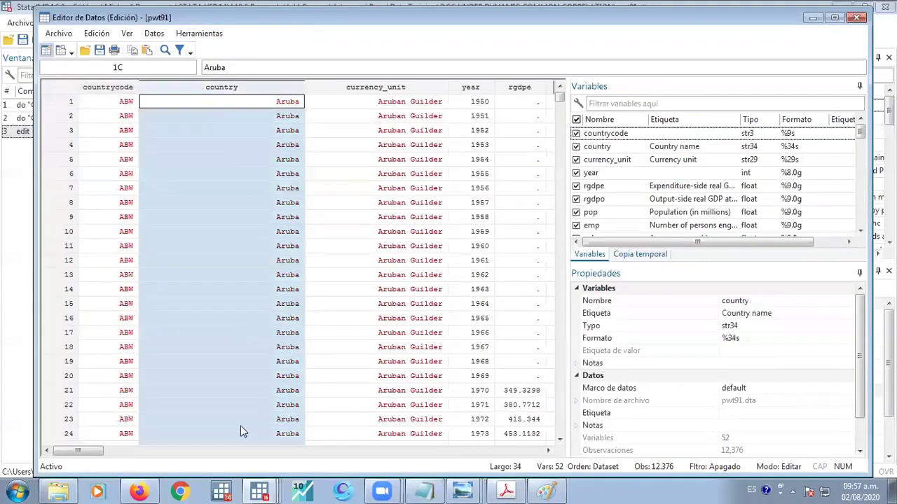
click(472, 88)
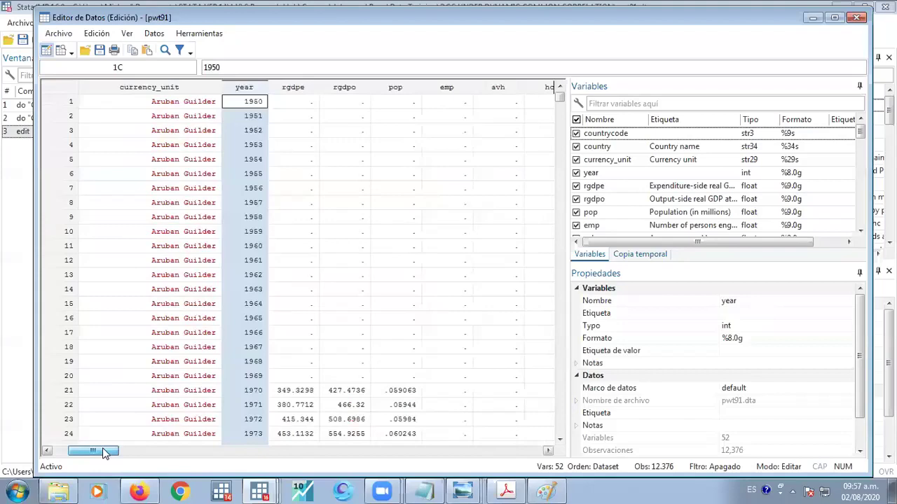
mouse_move(102, 452)
mouse_down()
mouse_move(498, 456)
mouse_move(96, 452)
mouse_up()
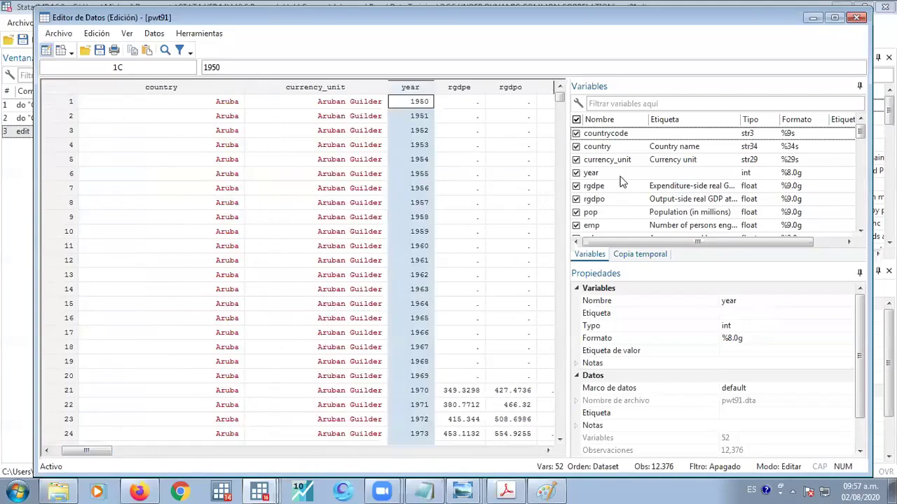
click(856, 17)
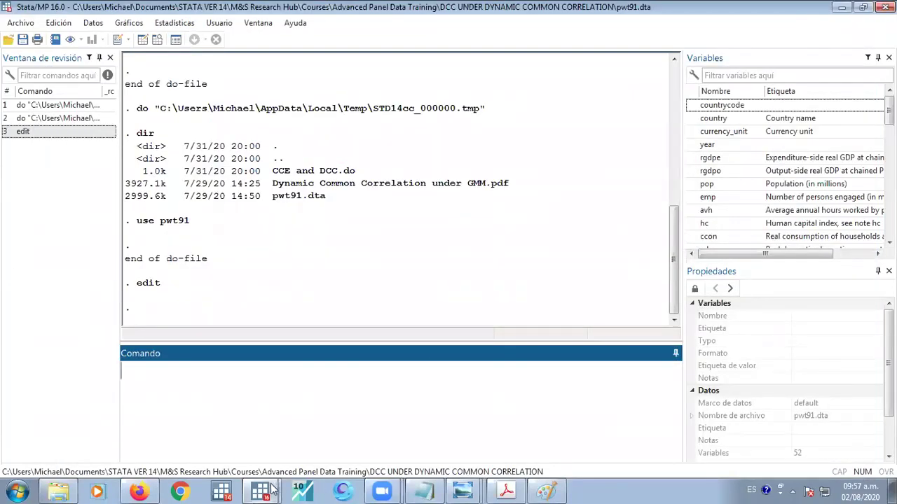
Run the do-file's keep if country==... filter for the seven South American countries
click(272, 489)
click(259, 456)
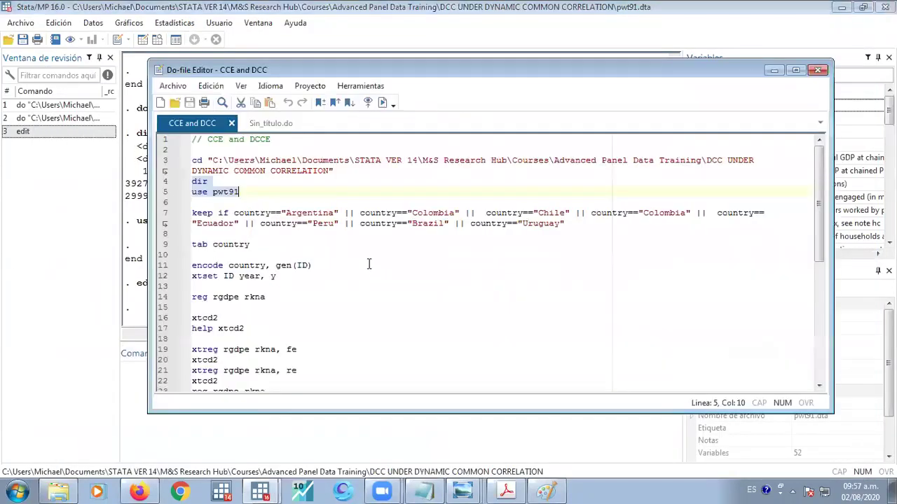
drag(293, 65, 478, 66)
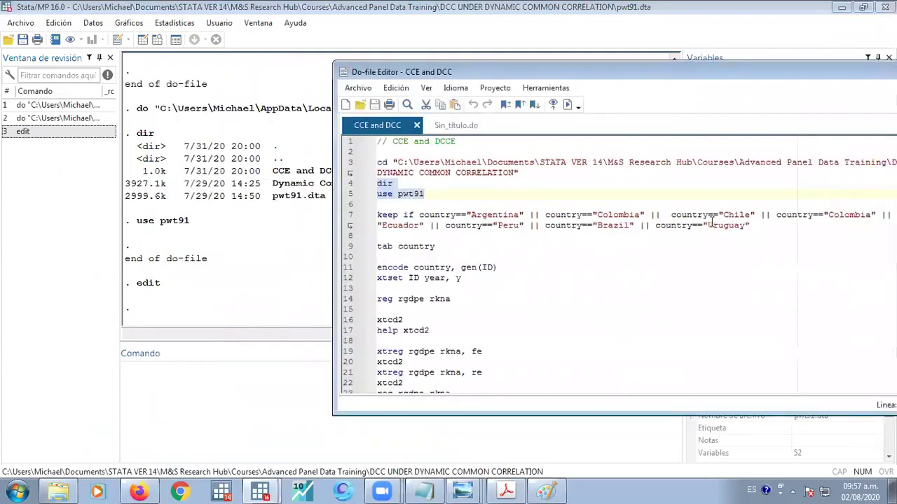
drag(749, 225, 378, 215)
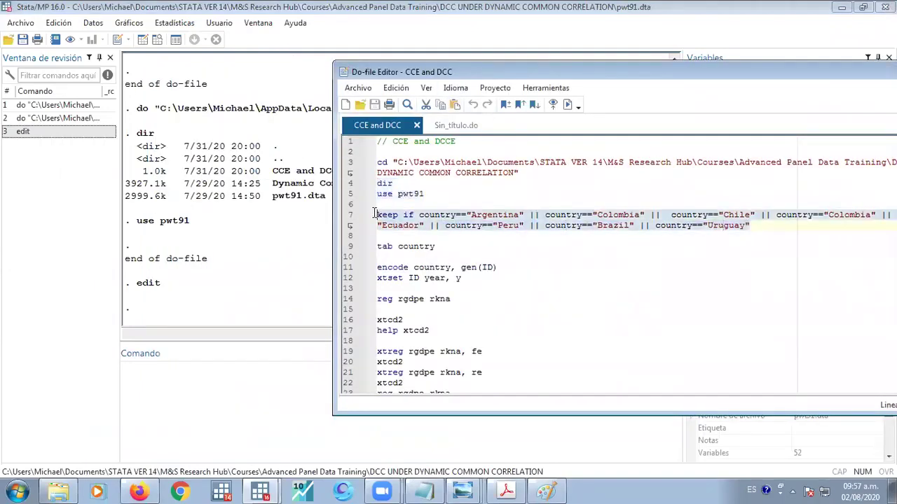
click(565, 105)
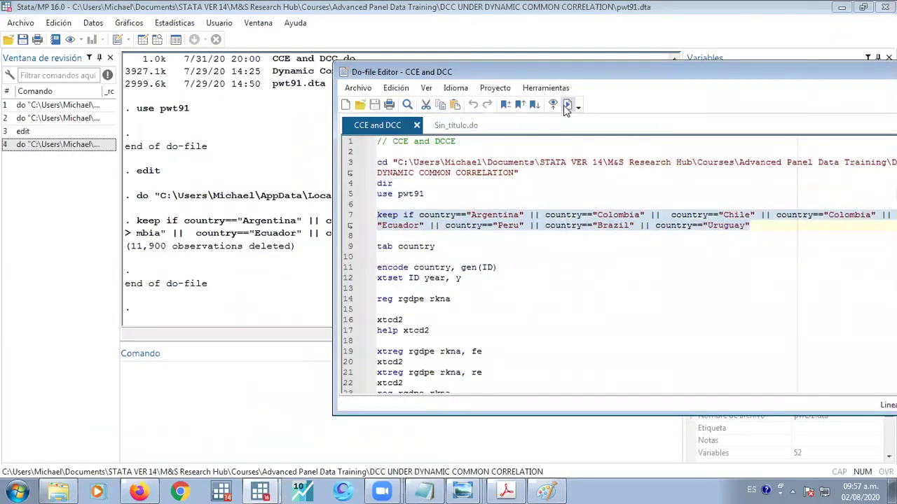
Inspect the keep-if line, highlighting the country=="Colombia" condition
click(494, 245)
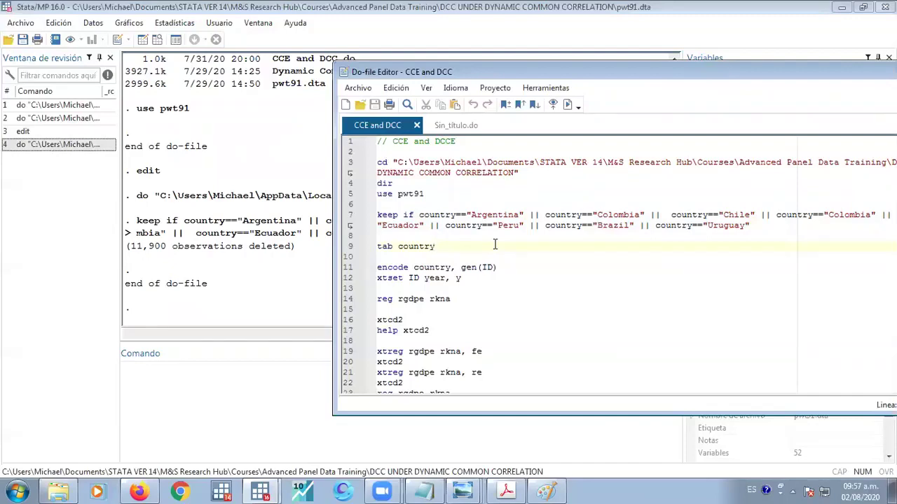
click(543, 234)
drag(512, 72, 330, 61)
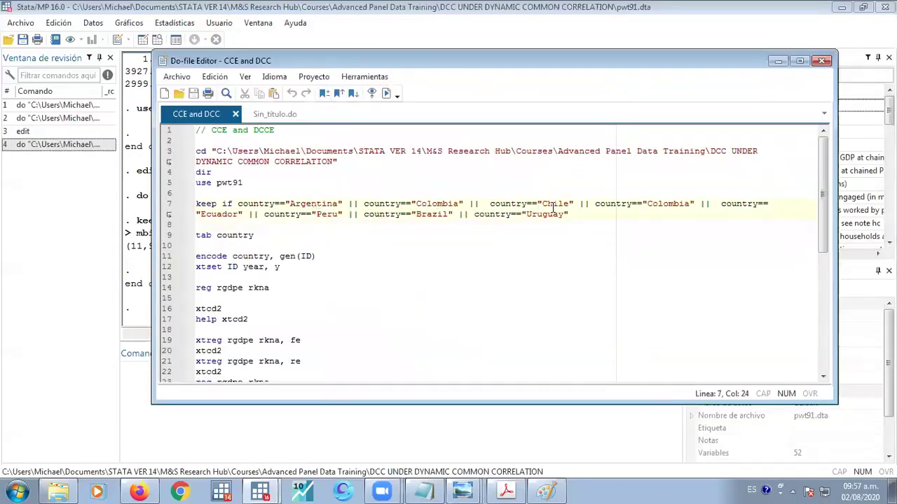
click(664, 203)
drag(698, 203, 595, 203)
click(324, 231)
Examine the country list's || operators and the whole keep if command
click(432, 215)
click(539, 216)
click(359, 203)
double_click(351, 204)
click(232, 204)
click(579, 216)
click(215, 222)
drag(237, 203, 196, 204)
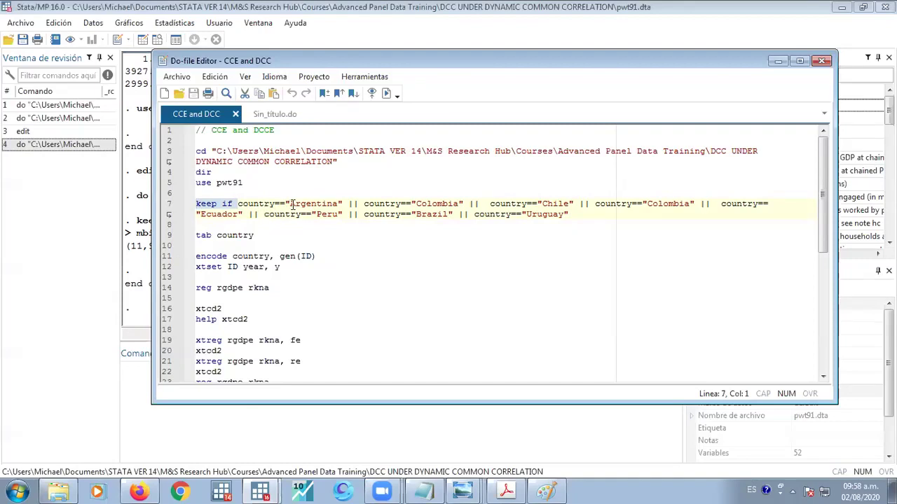
mouse_move(196, 203)
mouse_down()
mouse_move(574, 216)
mouse_move(196, 209)
mouse_up()
click(406, 225)
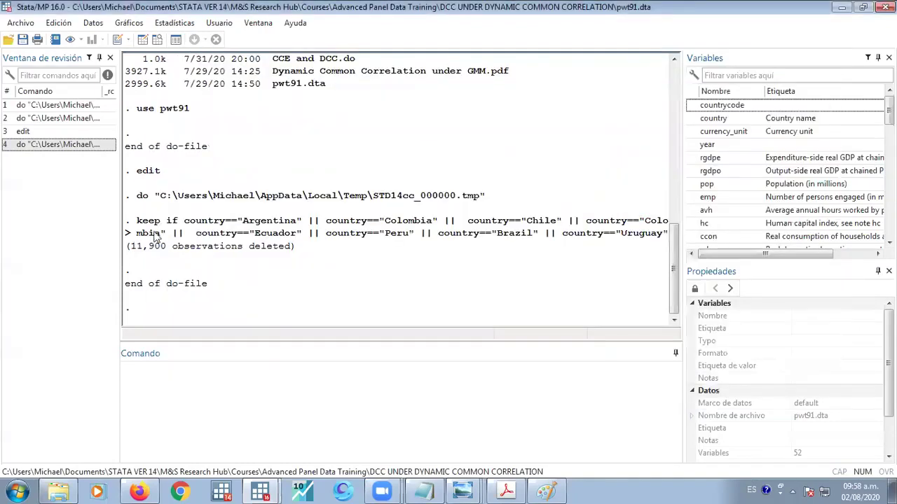
Run tab country from the do-file and review the seven countries' counts
click(137, 245)
key(alt+Tab)
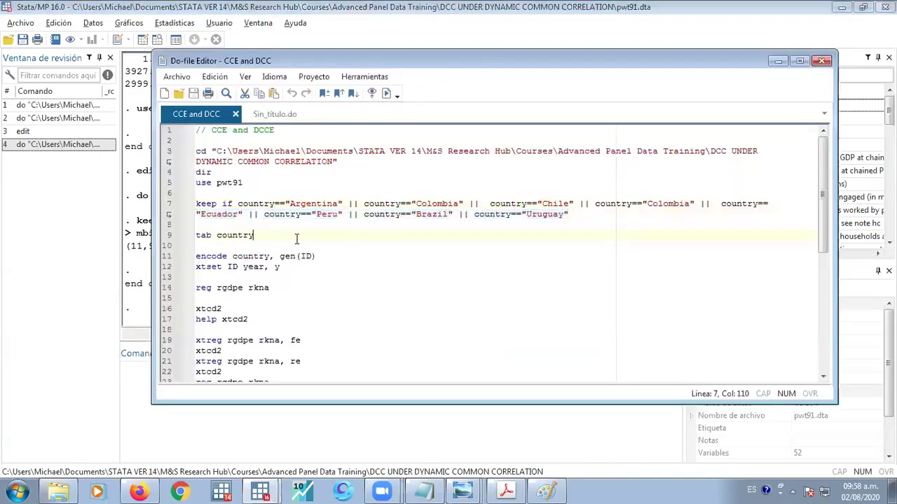
triple_click(297, 239)
click(386, 94)
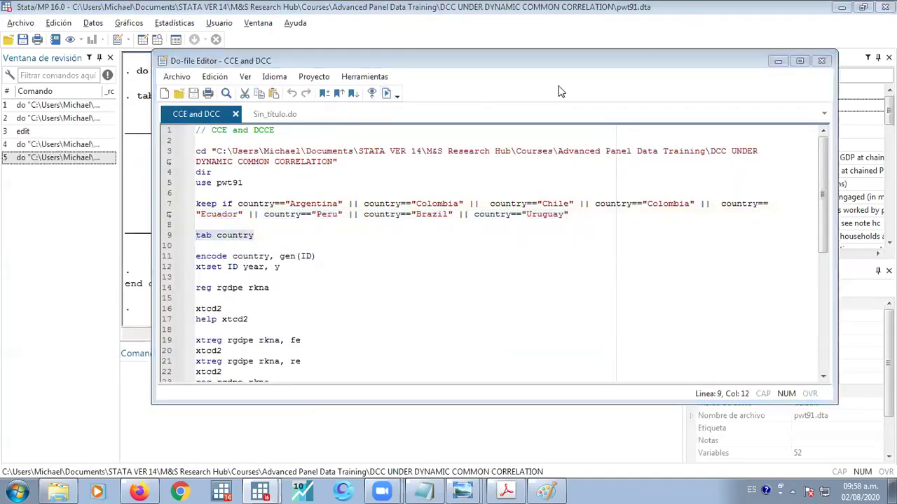
click(138, 216)
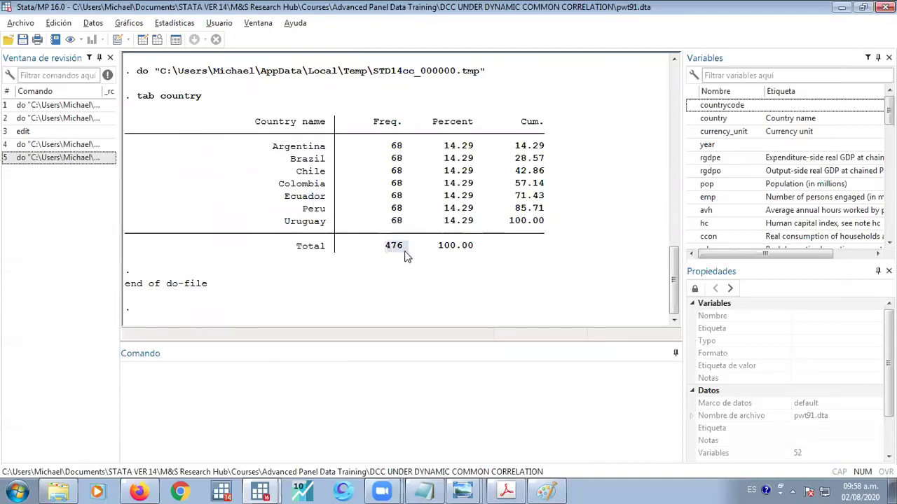
key(alt+Tab)
click(289, 267)
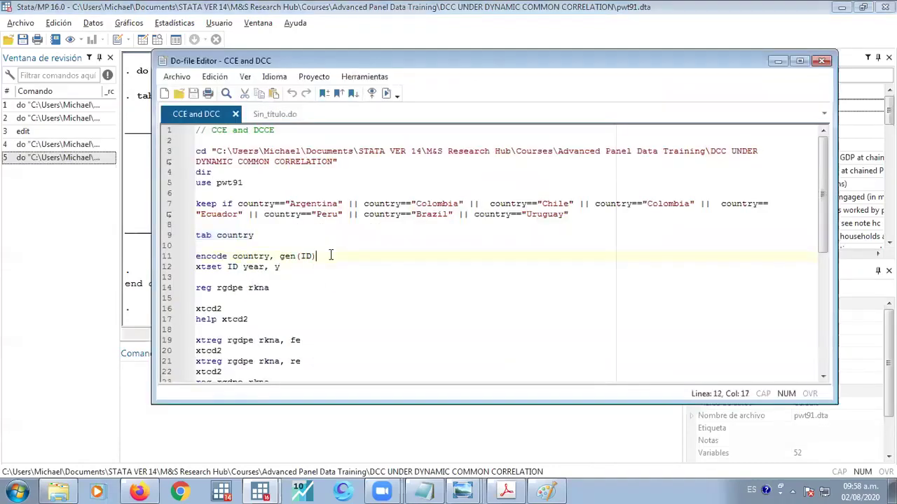
click(149, 255)
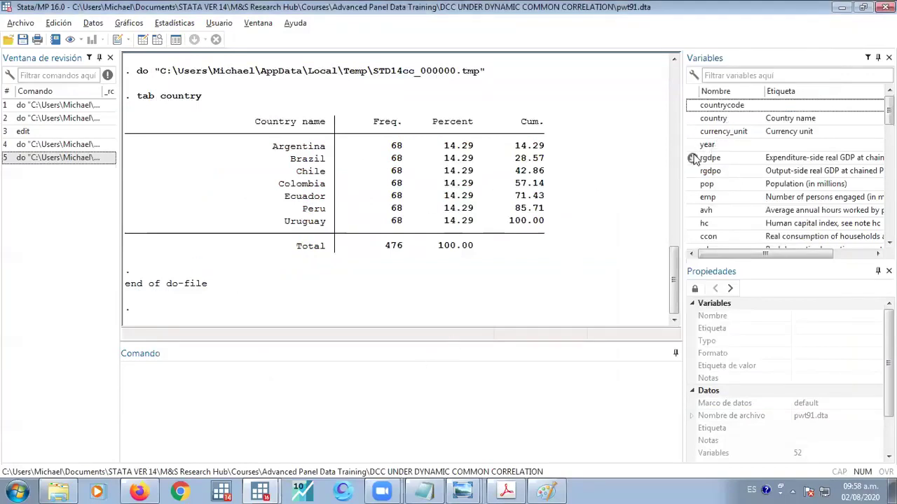
click(505, 370)
text(tab)
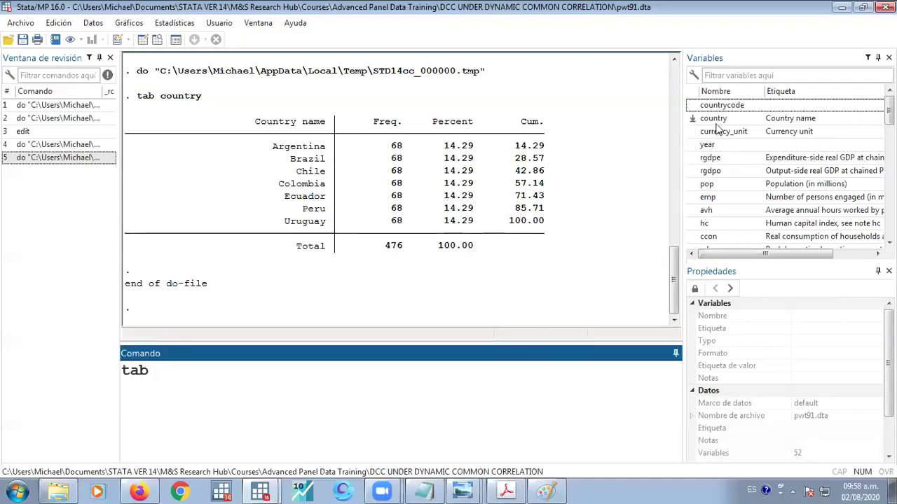
key(Escape)
drag(272, 147, 325, 155)
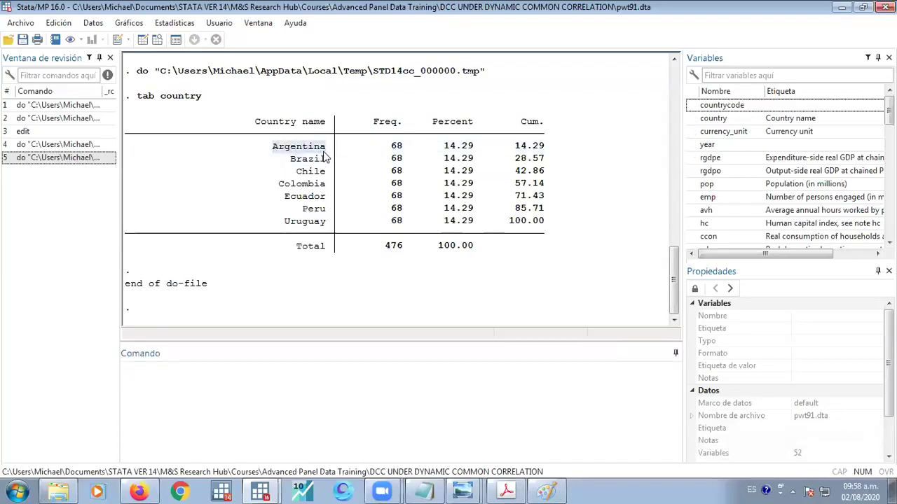
click(372, 245)
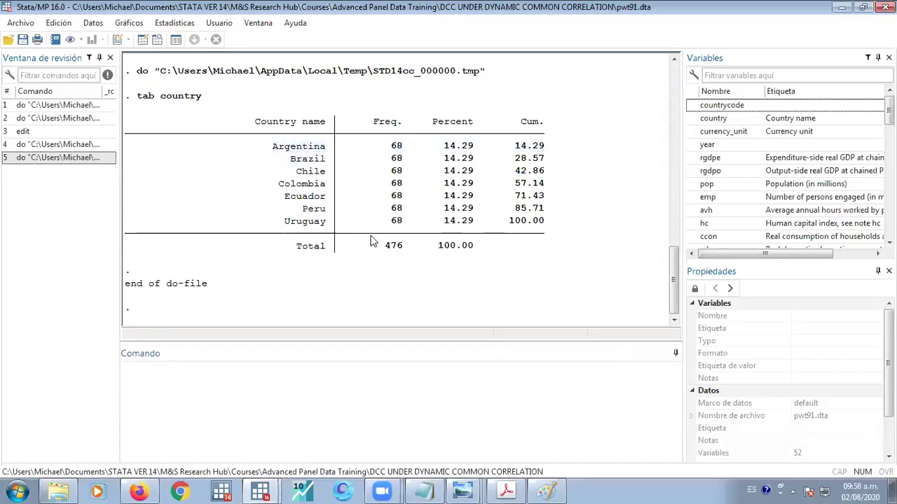
Run tab countrycode, inserting countrycode from the Variables list
click(736, 110)
click(310, 396)
text(tab)
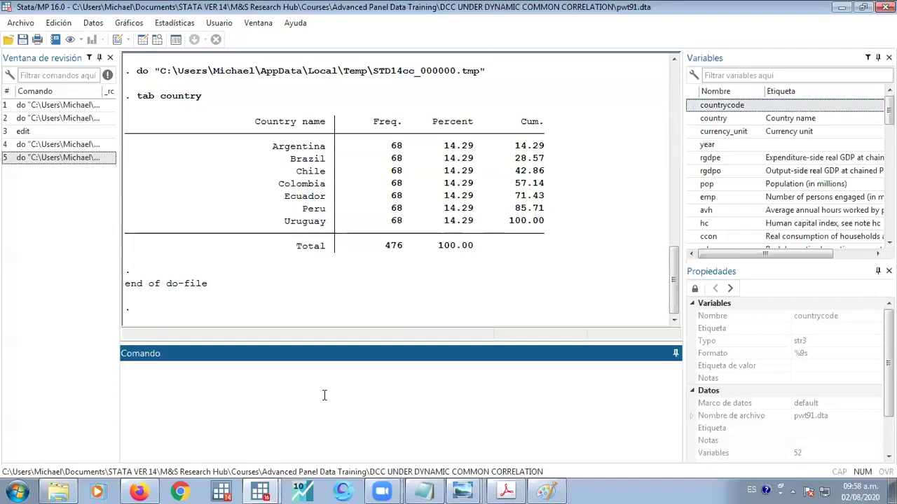
click(710, 109)
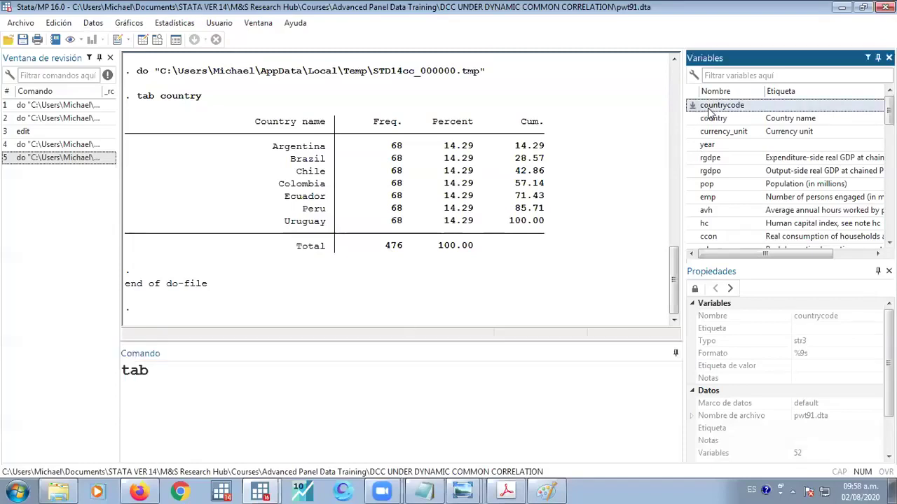
click(272, 371)
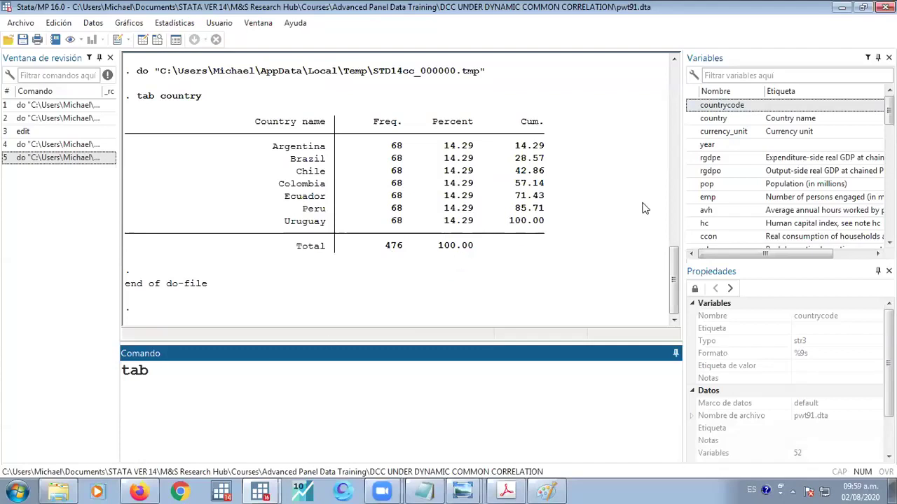
double_click(715, 107)
key(Return)
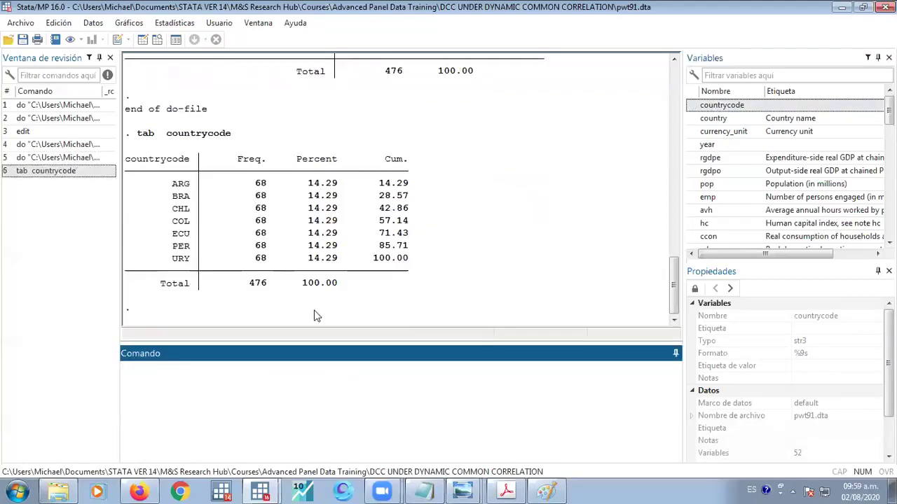
click(317, 317)
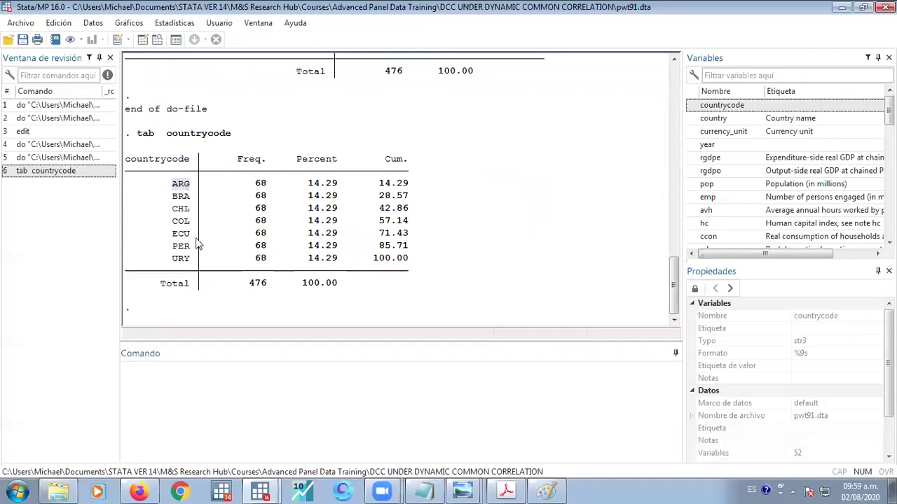
click(298, 400)
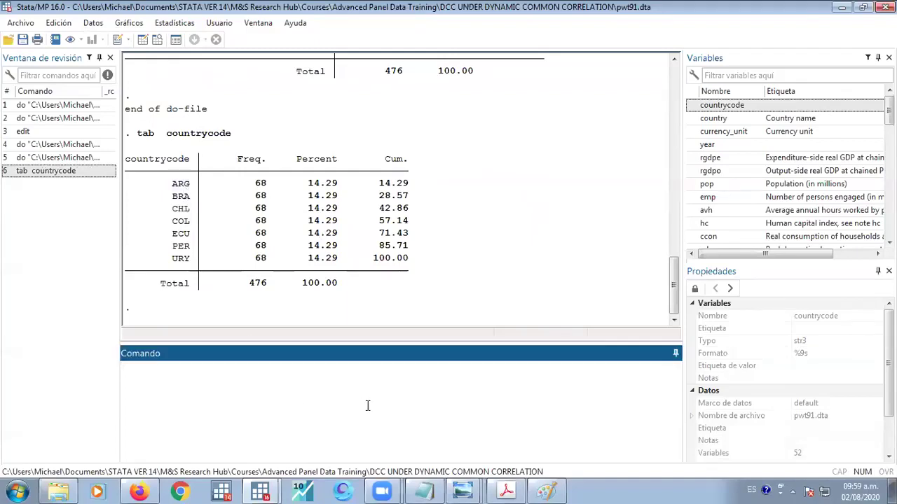
Run 'encode country, gen(ID)' to create a numeric ID variable from country names
text(encode country)
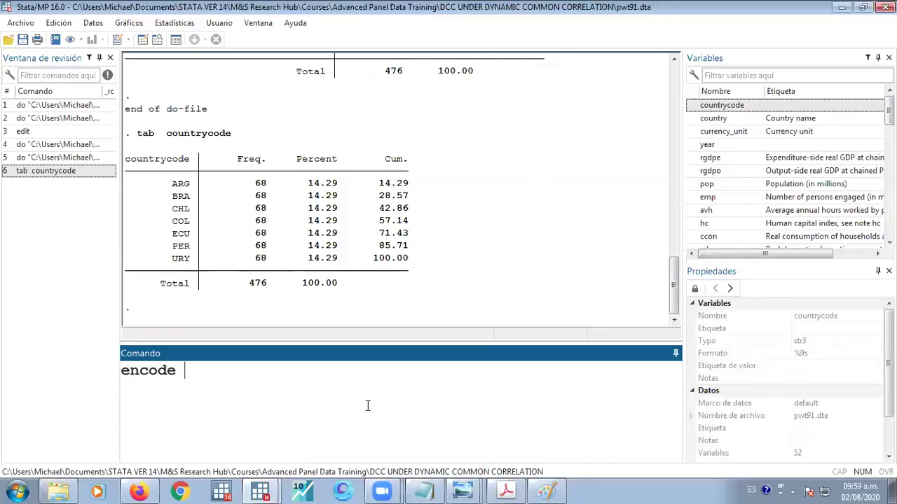
click(394, 320)
scroll(435, 224, up, 6)
drag(255, 195, 335, 270)
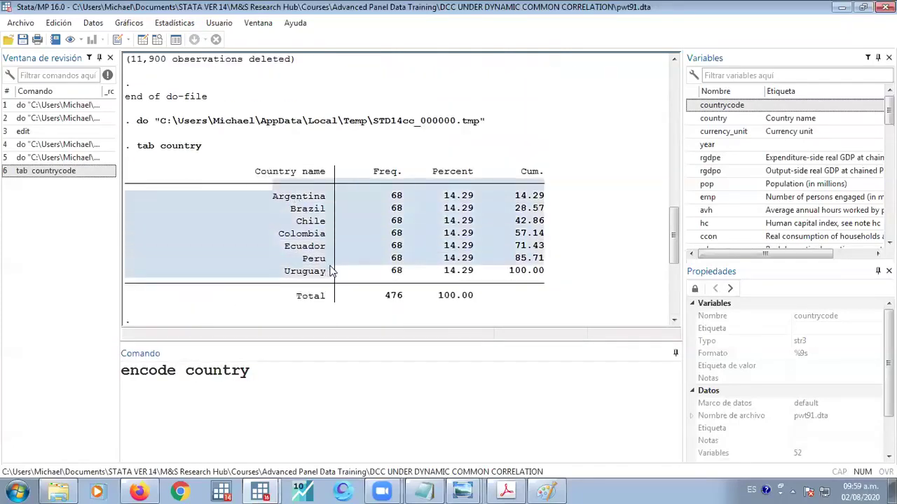
click(315, 219)
scroll(308, 294, down, 1)
click(315, 408)
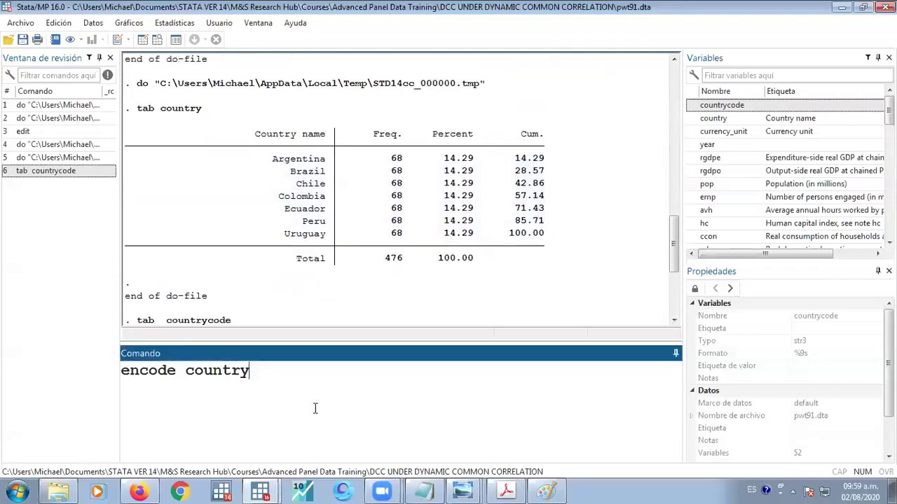
text(, gen(ID))
key(Return)
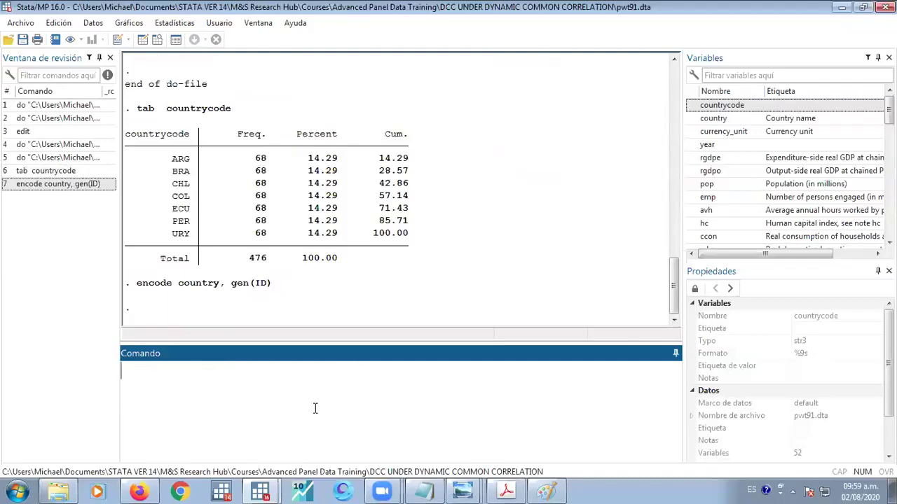
View the new ID variable in the Data Editor with 'edit ID'
text(edit ID)
key(Return)
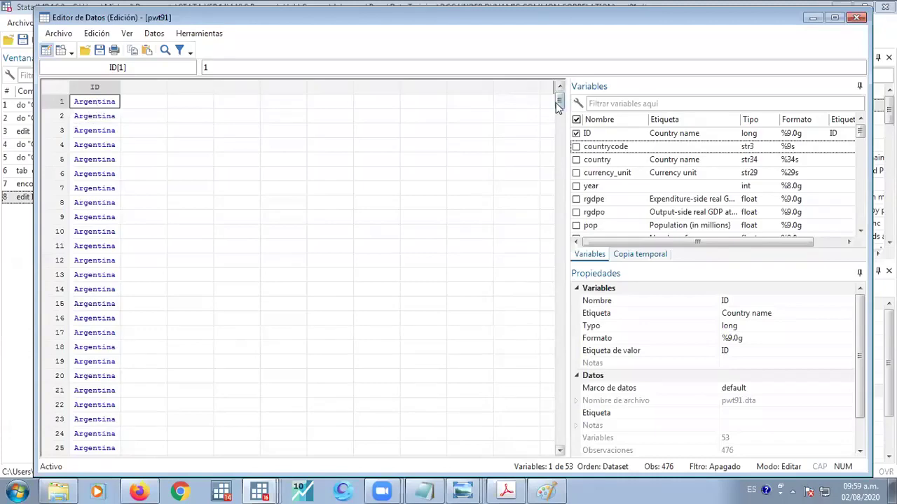
drag(558, 104, 559, 207)
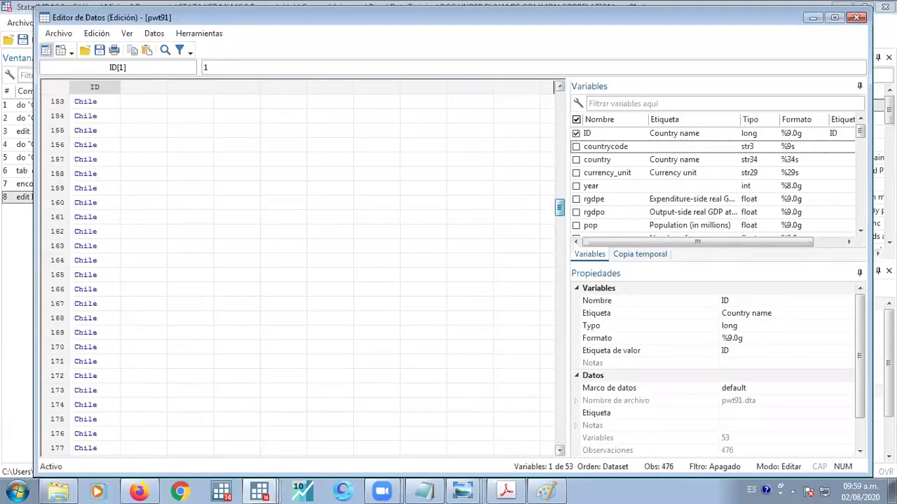
Close the Data Editor and run 'tab ID, nolabel' to list codes 1 to 7
click(857, 17)
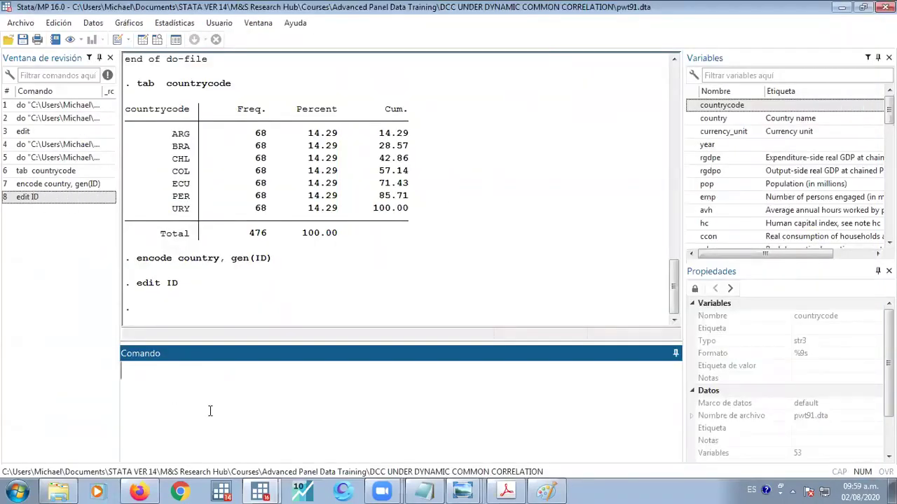
text(tab ID, nolabel)
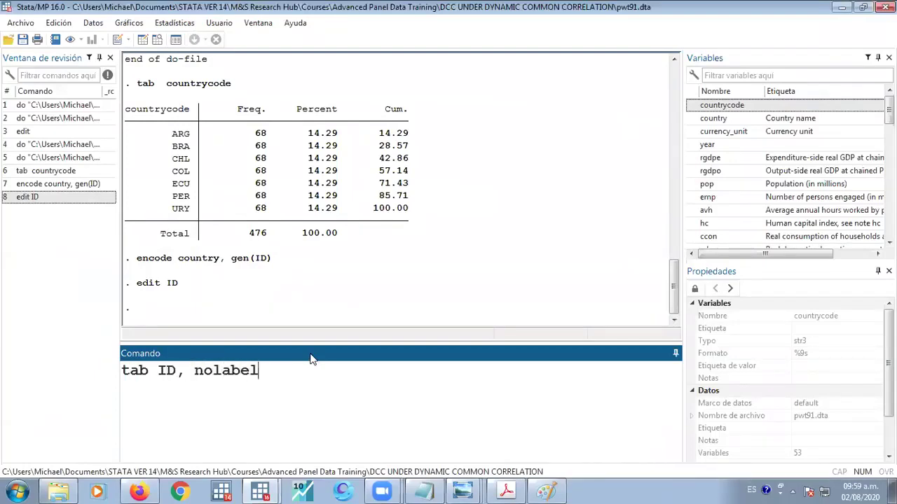
key(Return)
Select and then clear the encode line in the do-file
click(185, 190)
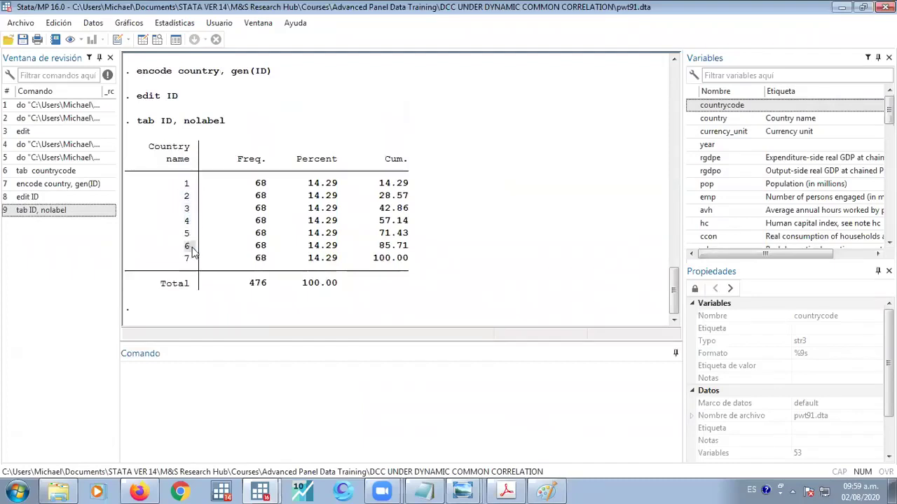
scroll(191, 258, up, 2)
drag(272, 152, 135, 147)
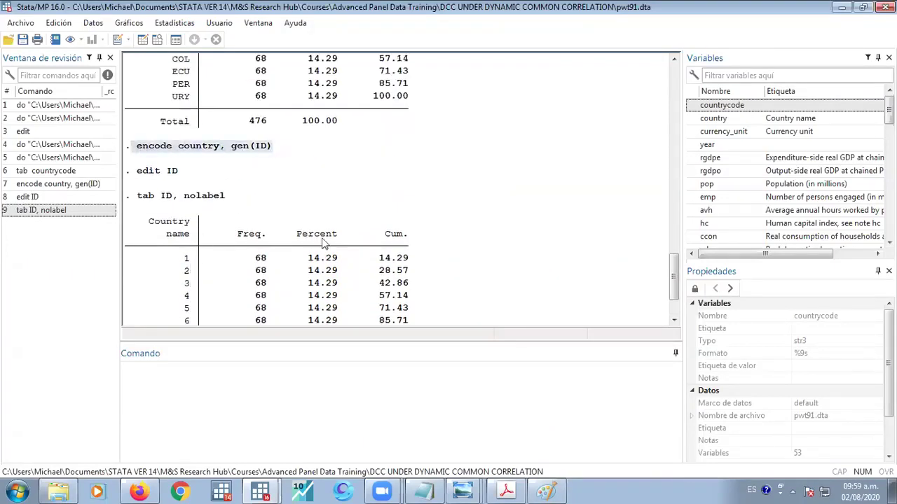
click(309, 206)
scroll(293, 209, down, 2)
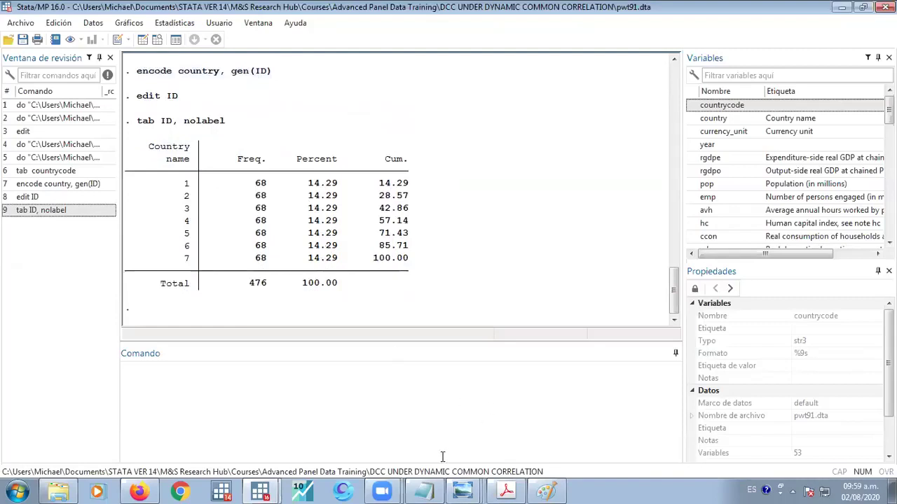
Back in the CCE and DCC do-file, execute the 'xtset ID year' line
mouse_move(263, 494)
click(299, 461)
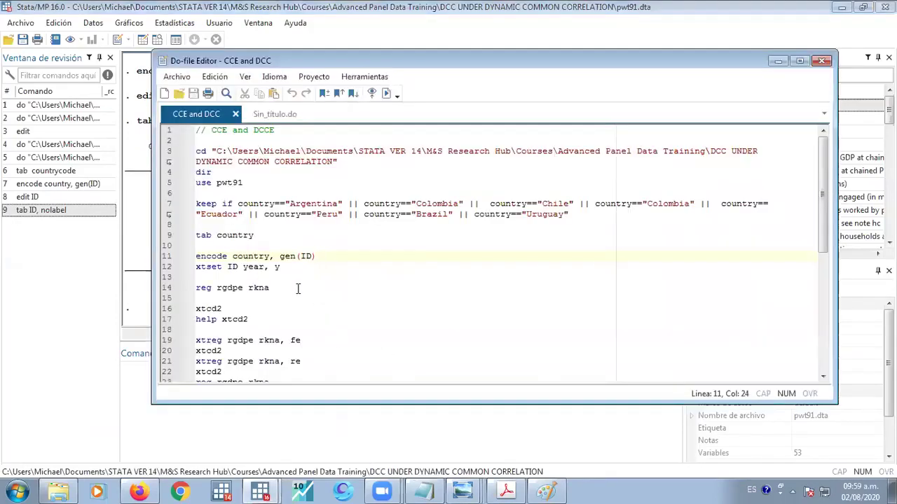
drag(294, 268, 191, 266)
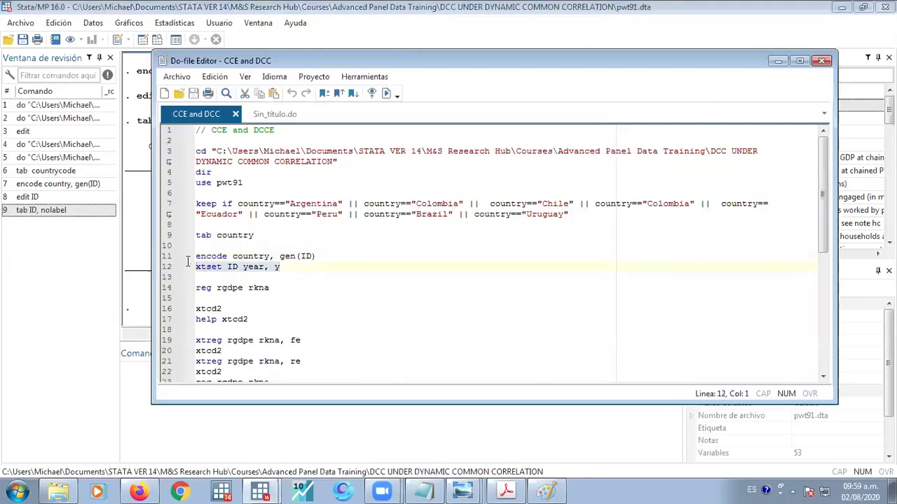
click(388, 94)
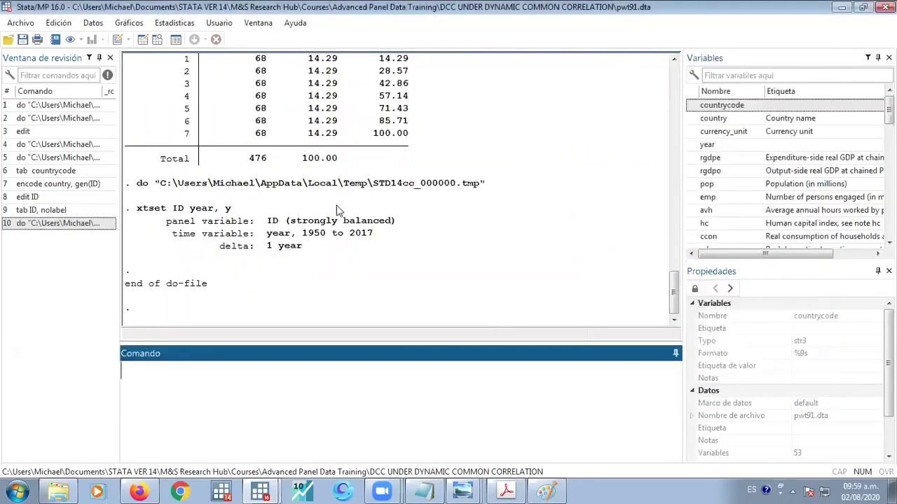
Highlight ID, year and the 'strongly balanced' note in the xtset output
click(184, 214)
double_click(178, 209)
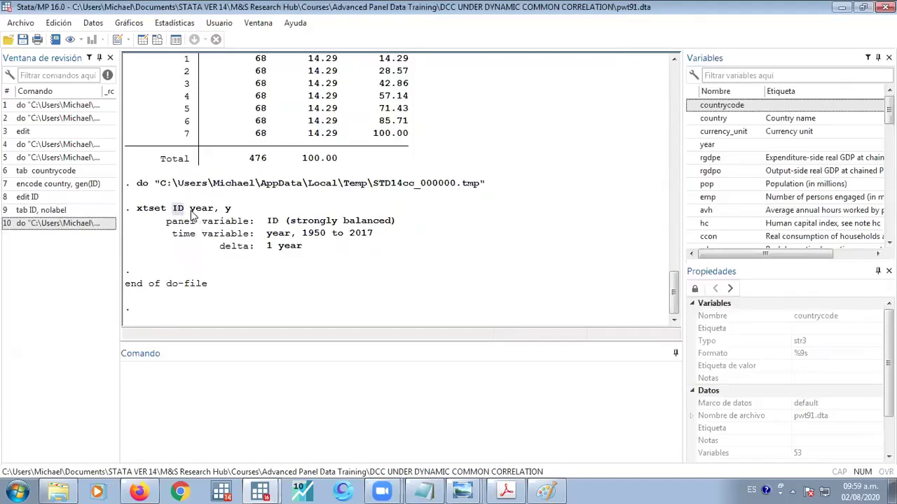
double_click(199, 210)
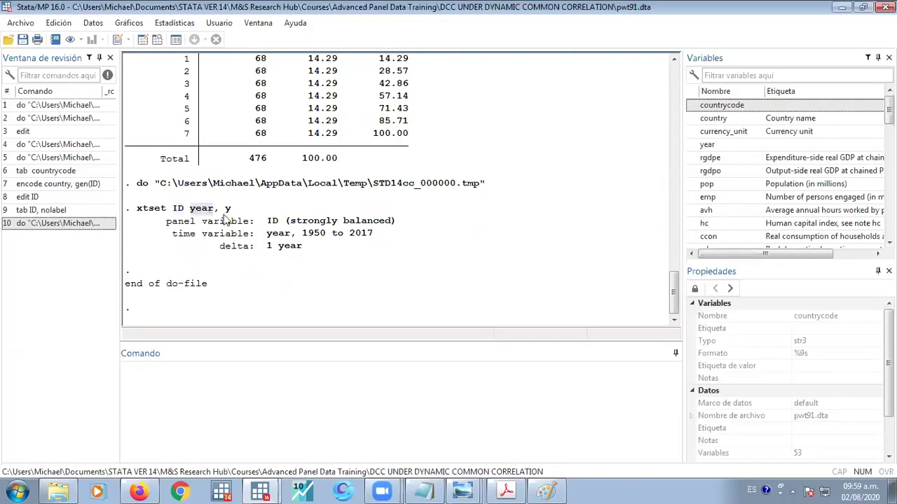
click(229, 213)
drag(286, 223, 396, 224)
click(393, 233)
double_click(324, 223)
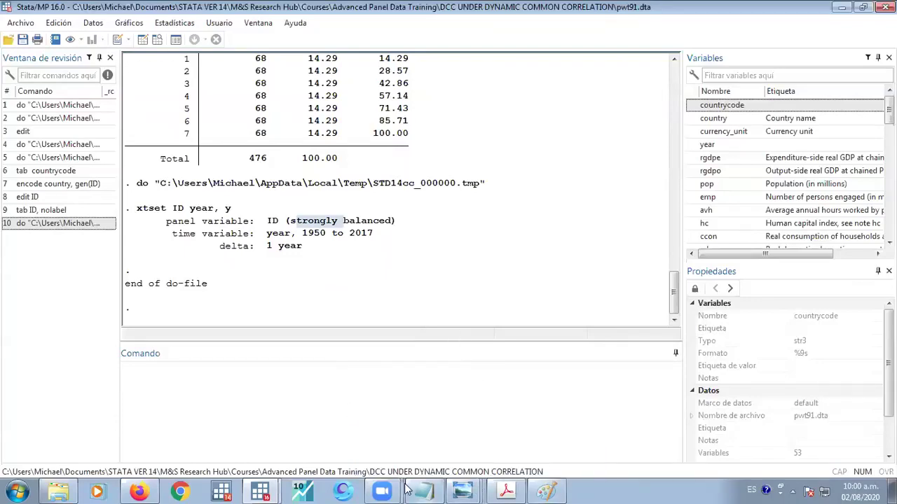
Execute the 'reg rgdpe rkna' line from the CCE and DCC do-file
mouse_move(423, 491)
click(301, 464)
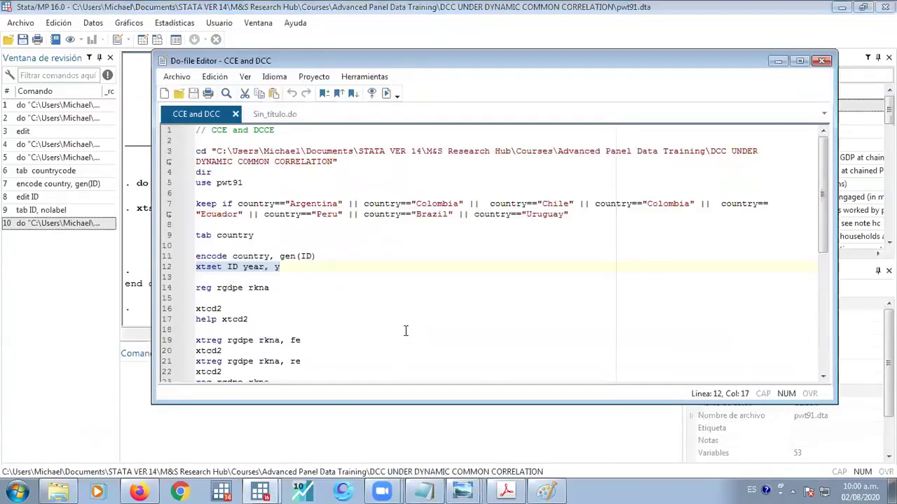
click(370, 295)
scroll(370, 295, down, 3)
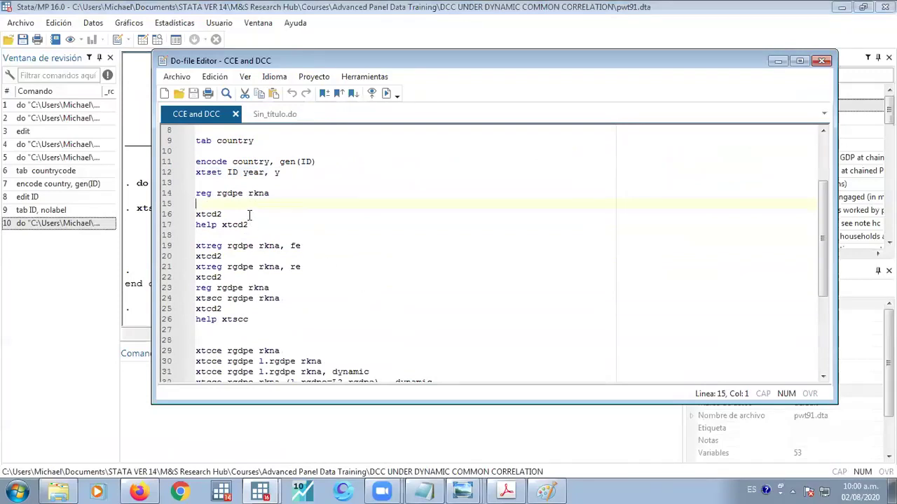
drag(272, 192, 196, 193)
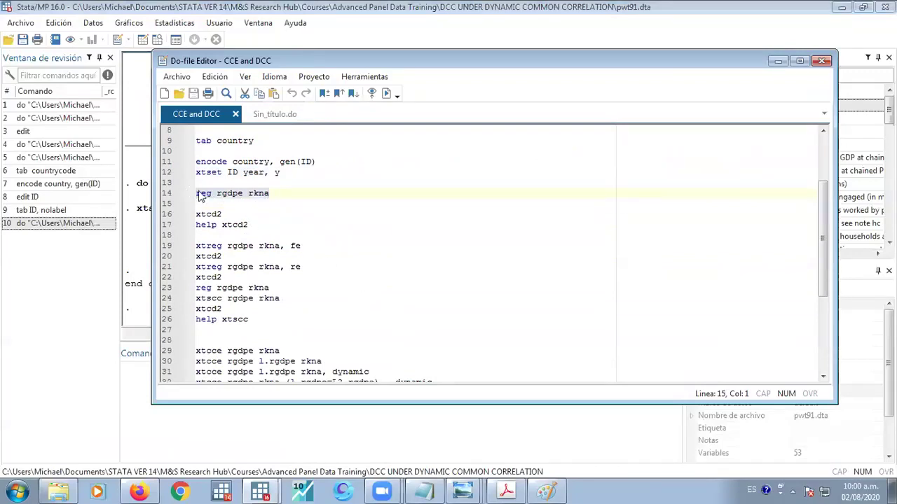
click(386, 95)
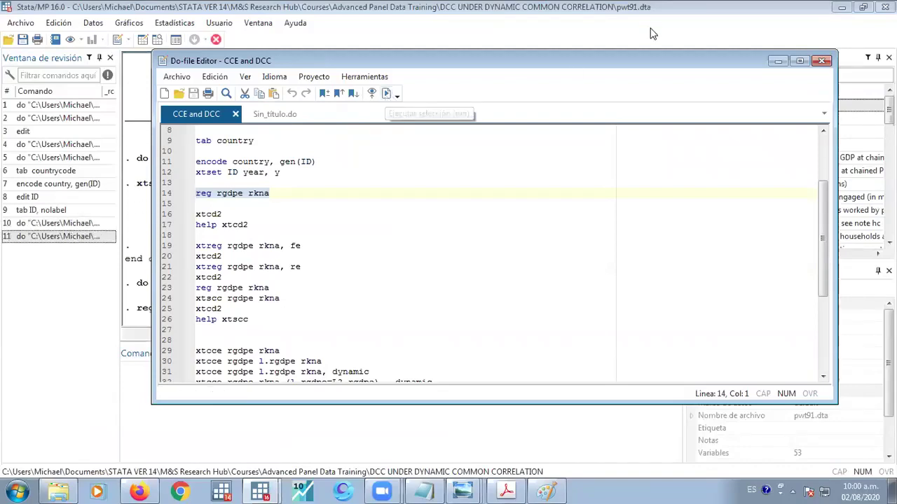
Hide the do-file editor and highlight the command, rgdpe and rkna in the regression output
click(778, 61)
scroll(406, 231, up, 3)
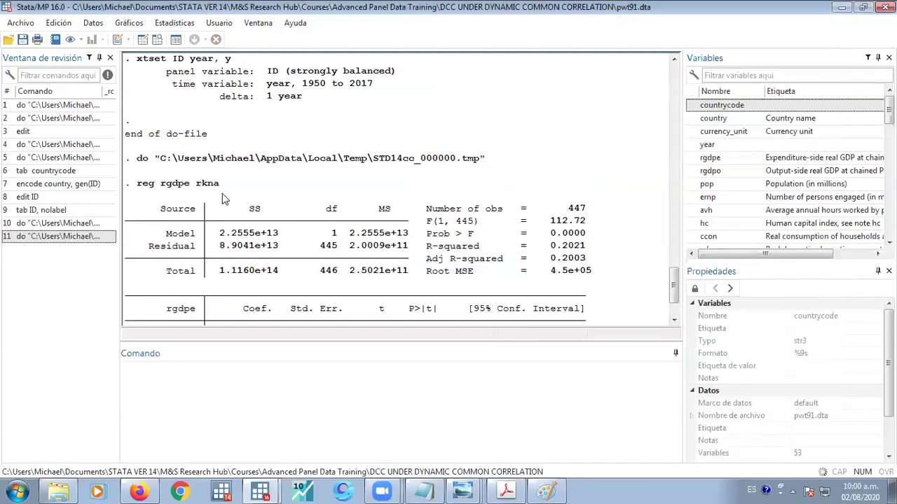
drag(226, 190, 188, 190)
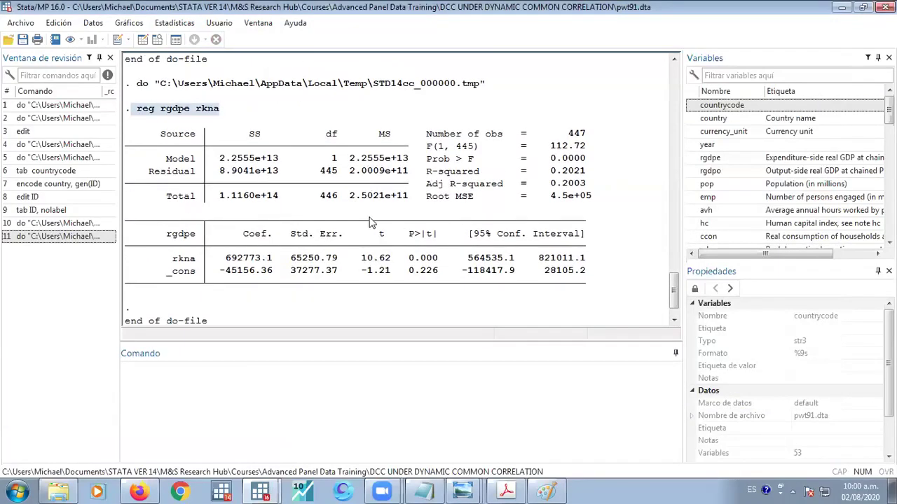
click(413, 275)
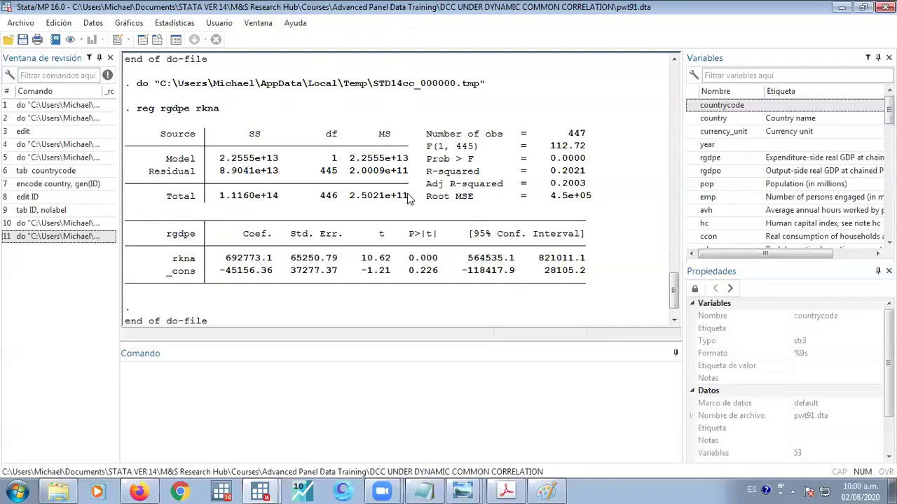
double_click(176, 112)
double_click(209, 112)
click(214, 118)
Run 'xtline rgdpe' to plot real GDP for each country, then close the graph
click(302, 381)
text(xtline rgdpe)
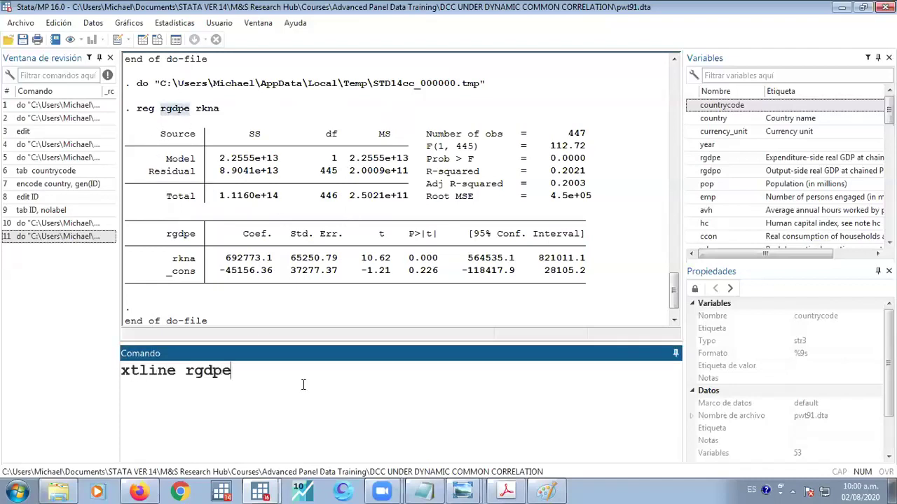
key(Return)
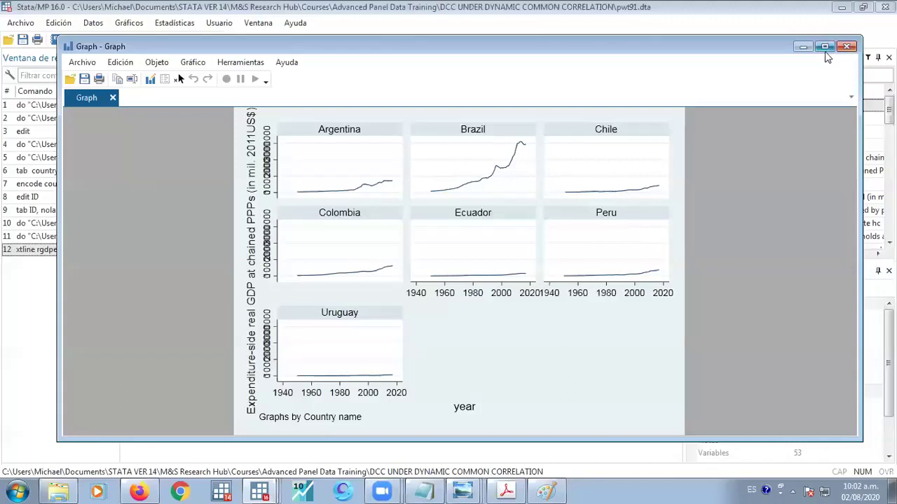
click(846, 47)
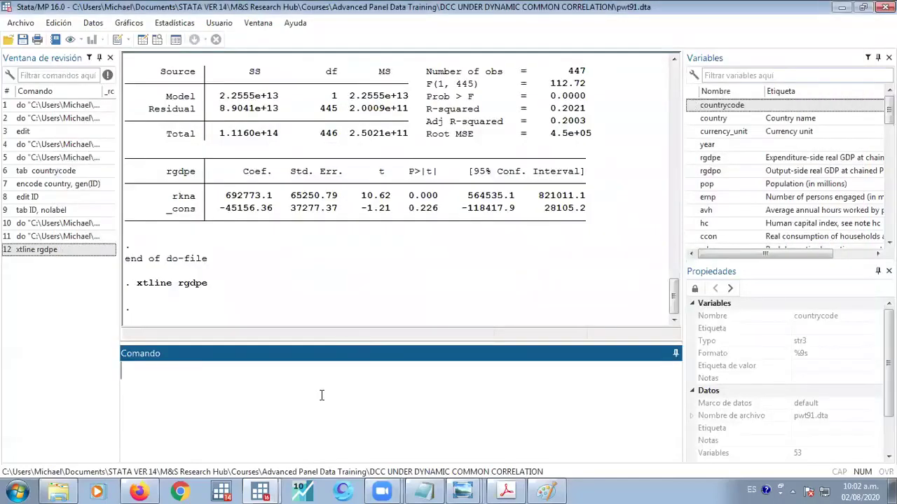
Build and run 'xtline rkna' from Results text, then close the capital-services graph
double_click(150, 283)
drag(150, 284, 308, 365)
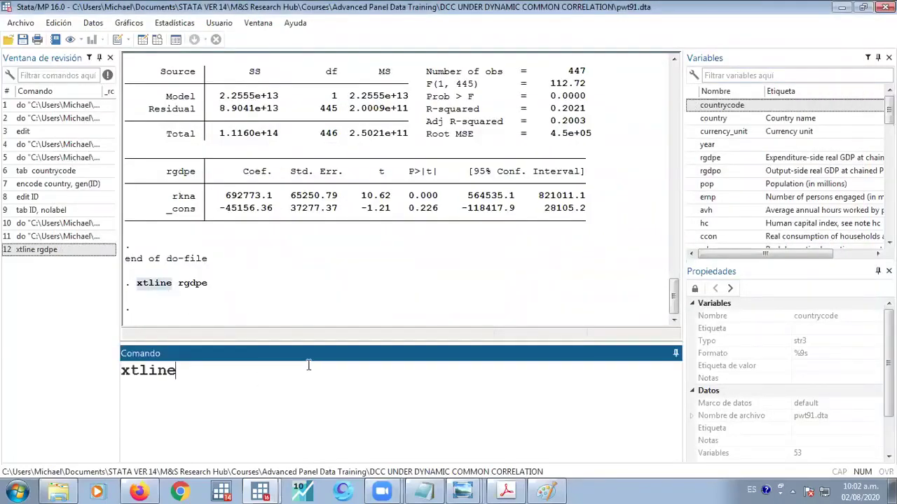
click(184, 202)
drag(232, 391, 233, 391)
key(Return)
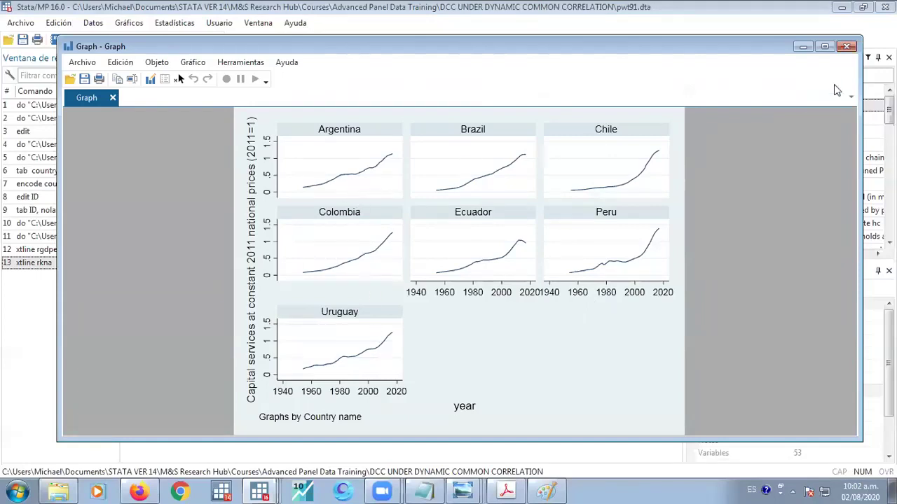
click(846, 47)
Rerun 'xtline rgdpe' from the command history, then close the graph
click(74, 251)
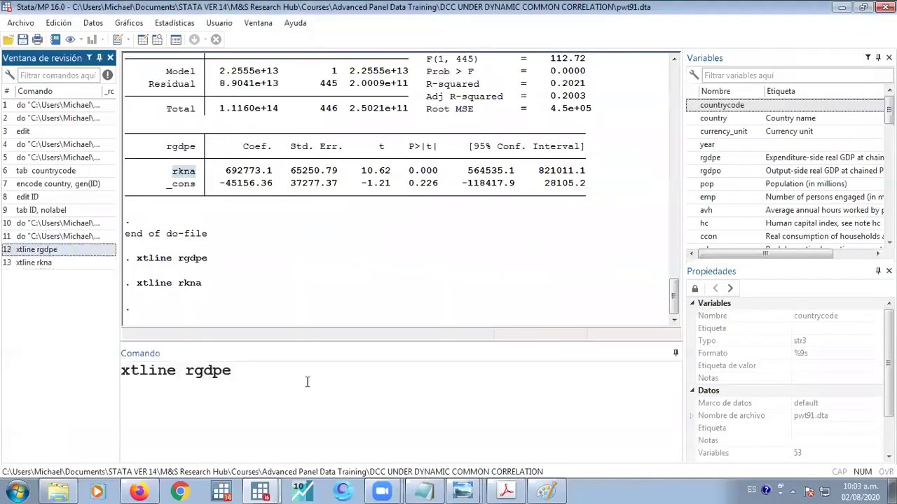
click(310, 388)
key(Return)
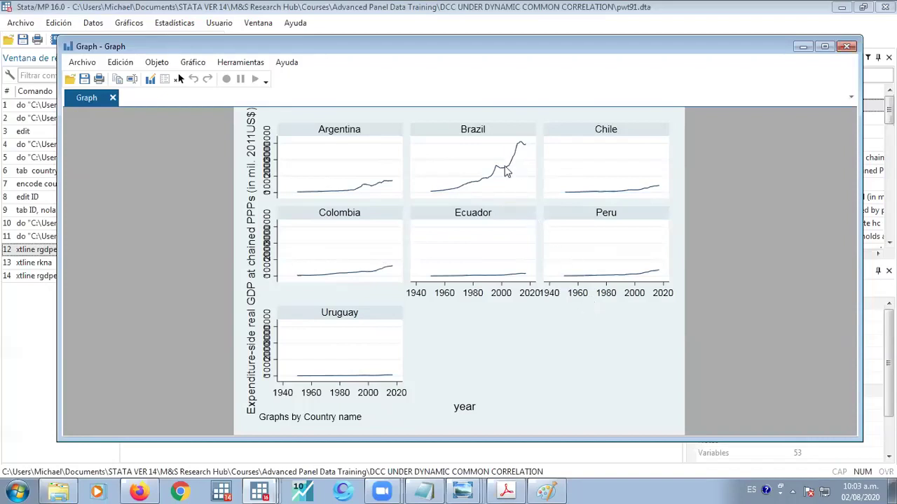
click(846, 46)
Run 'graph matrix rgdpe rkna' to draw the scatterplot matrix of GDP against capital
click(196, 417)
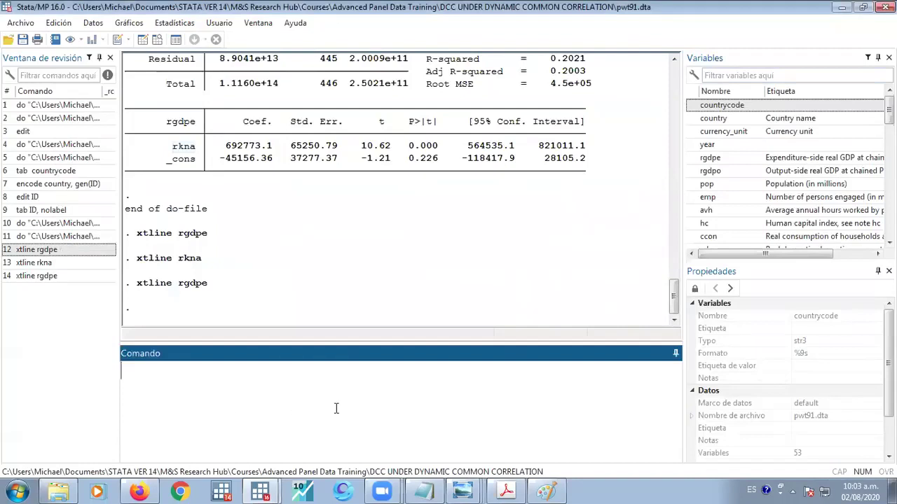
text(matrix grap)
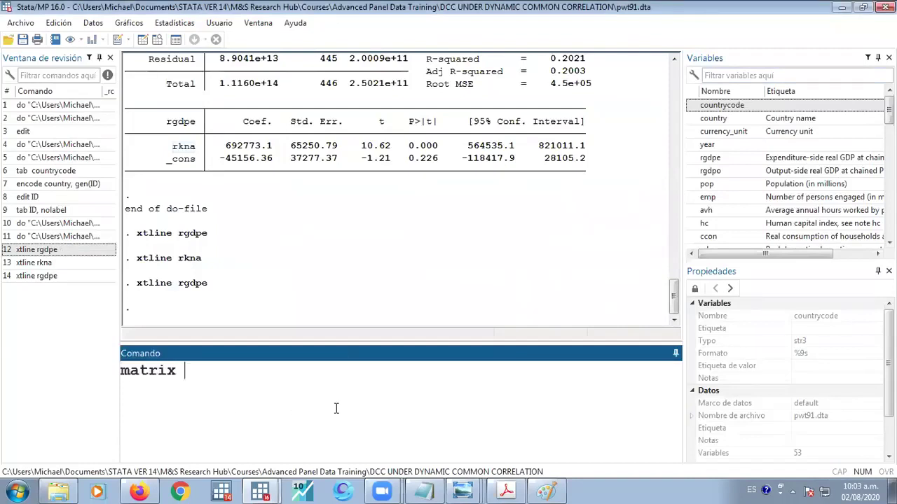
key(BackSpace)
key(BackSpace)
key(BackSpace)
key(BackSpace)
key(BackSpace)
text(greaph)
key(BackSpace)
key(BackSpace)
key(BackSpace)
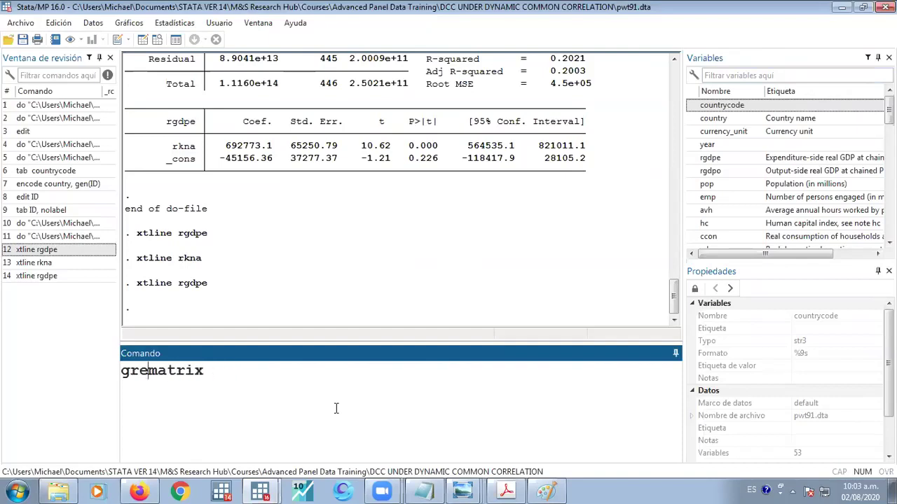
key(BackSpace)
text(aph matrix)
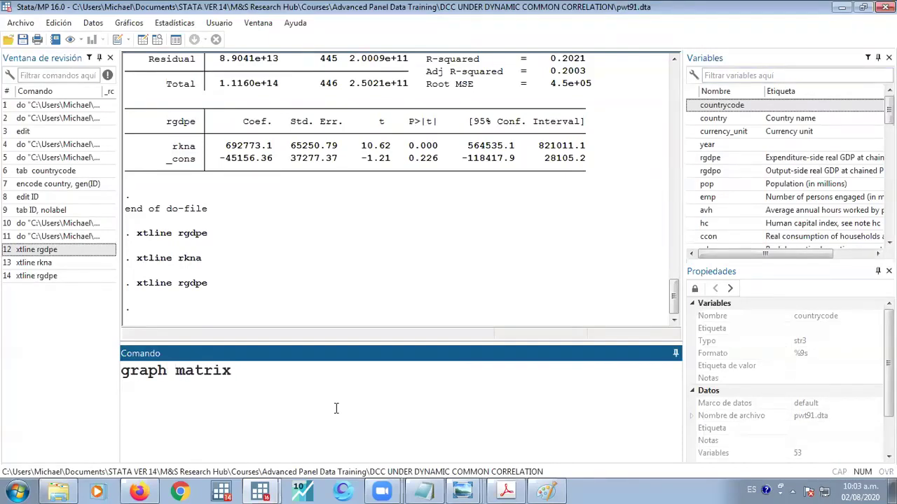
text( rgdp)
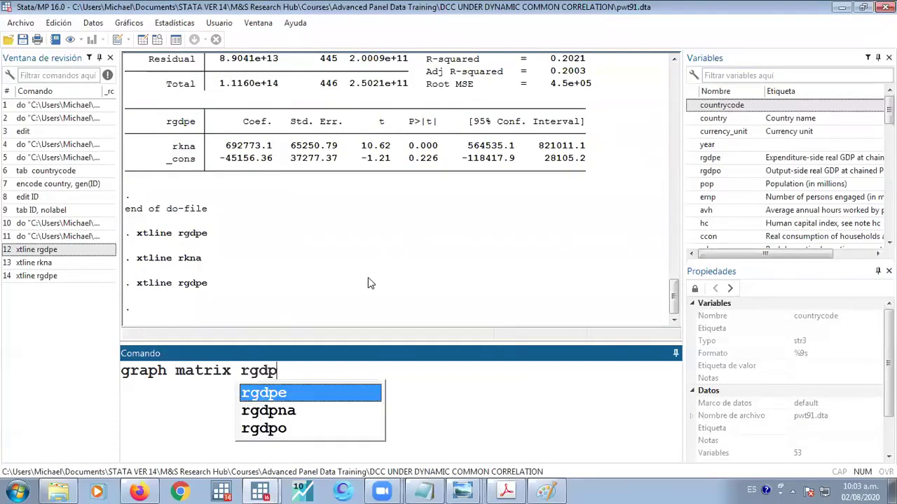
key(Tab)
text(rkna)
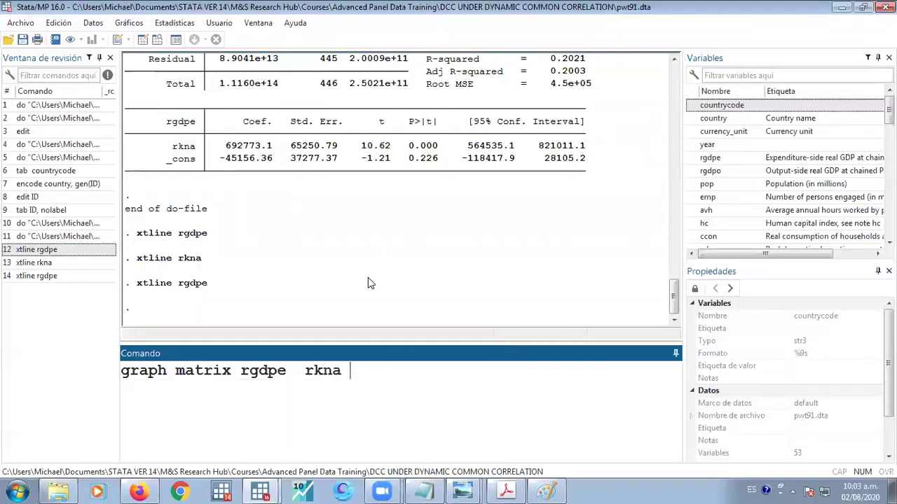
key(Return)
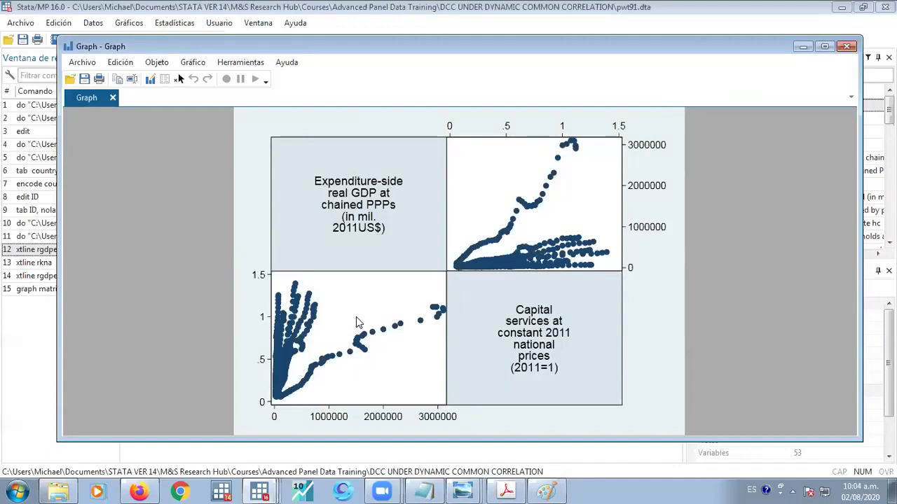
Close the scatter matrix, paste 'xtline rgdpe' from Results and rerun it, then close it
click(846, 46)
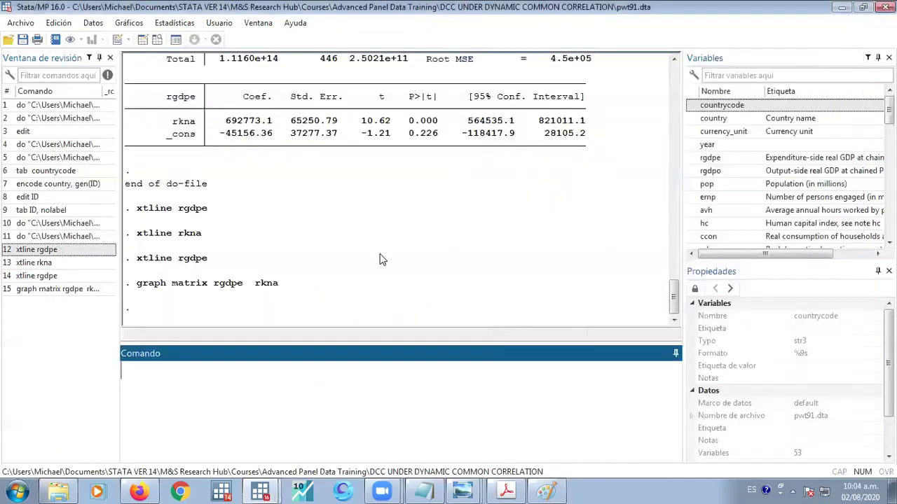
click(245, 263)
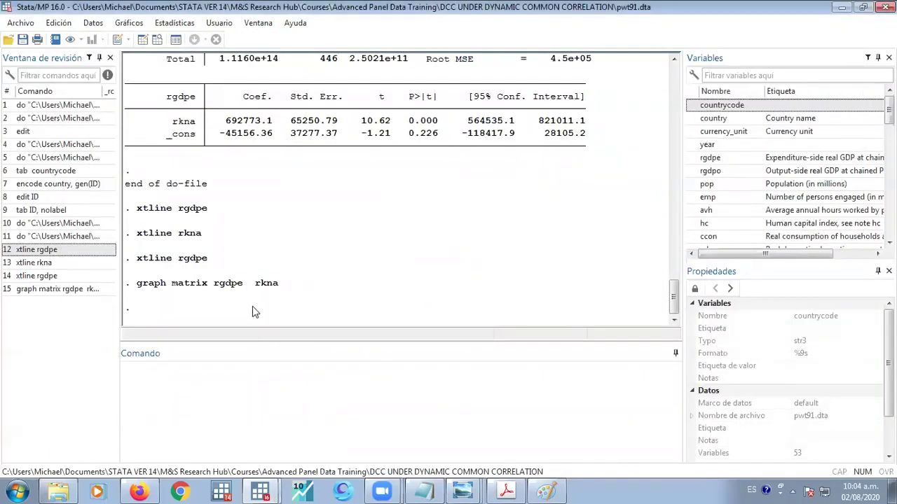
drag(138, 209, 202, 216)
key(ctrl+c)
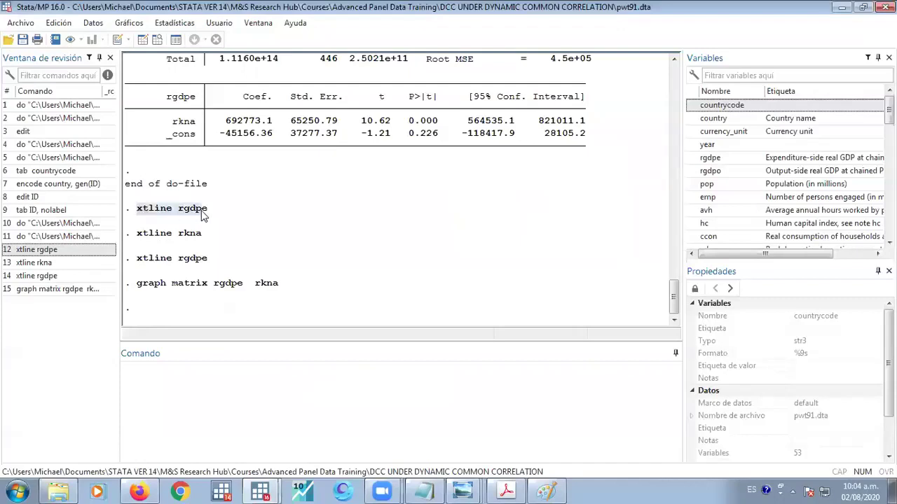
click(255, 382)
key(ctrl+v)
key(Return)
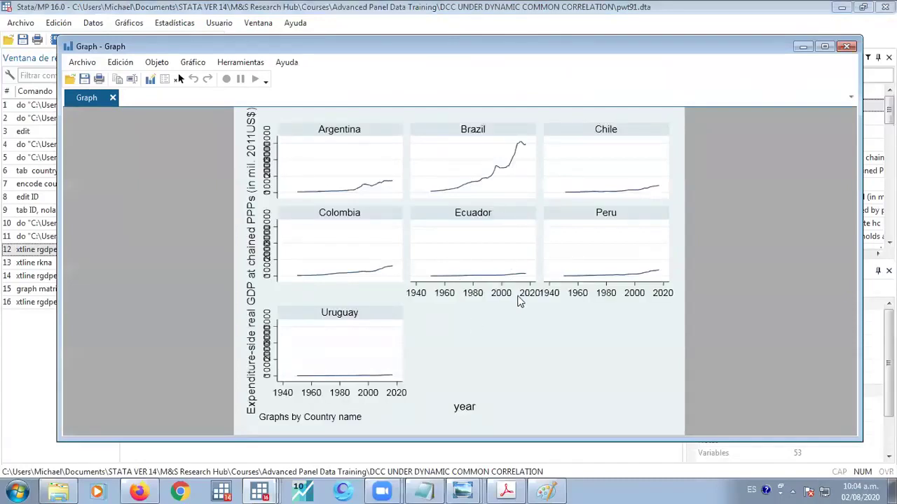
click(847, 46)
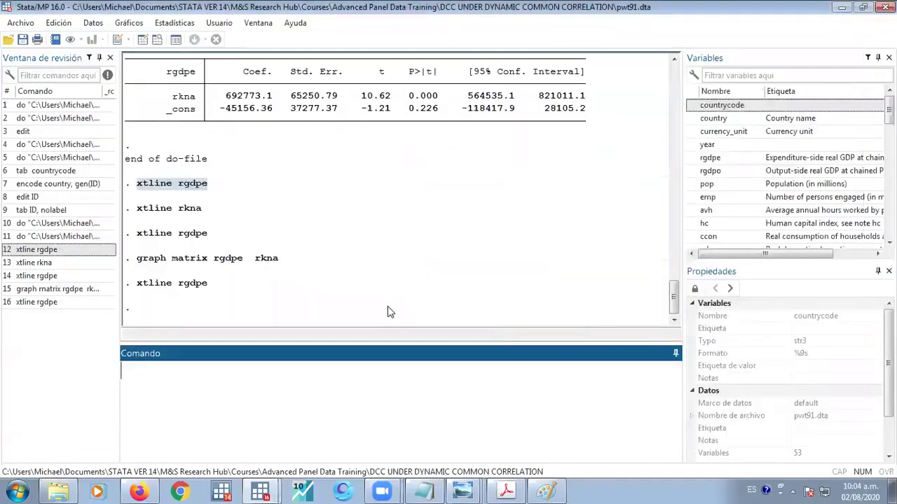
drag(279, 261, 144, 260)
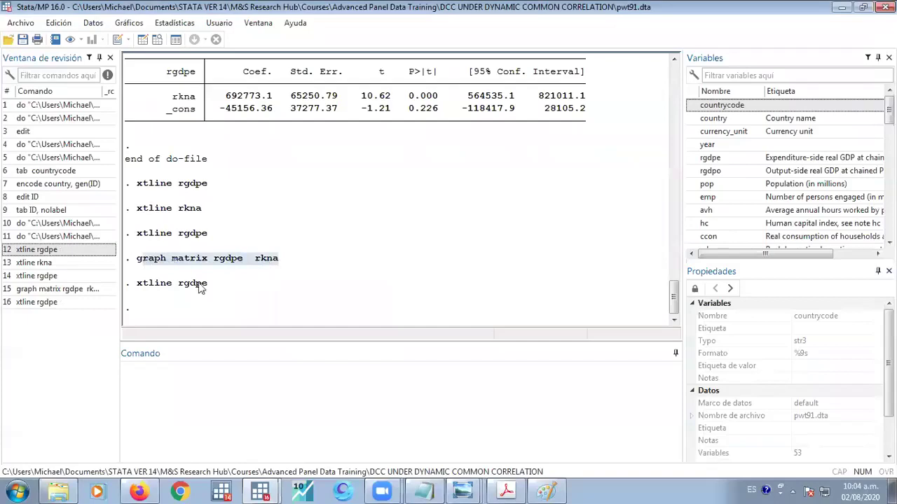